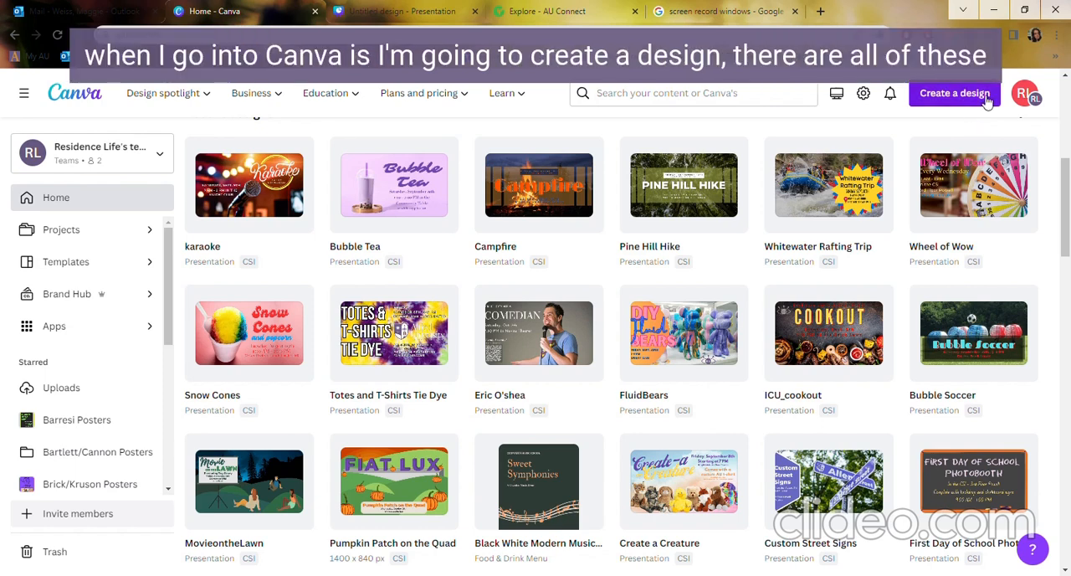
# Create a blank Presentation (16:9) design and close the other untitled presentation's browser tab.
pyautogui.click(975, 97)
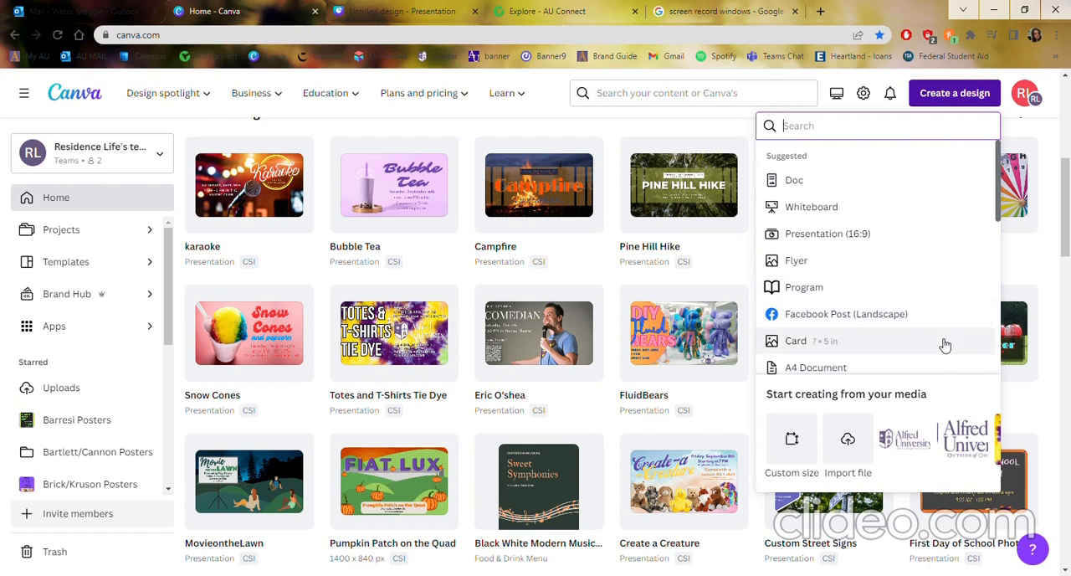
pyautogui.click(920, 237)
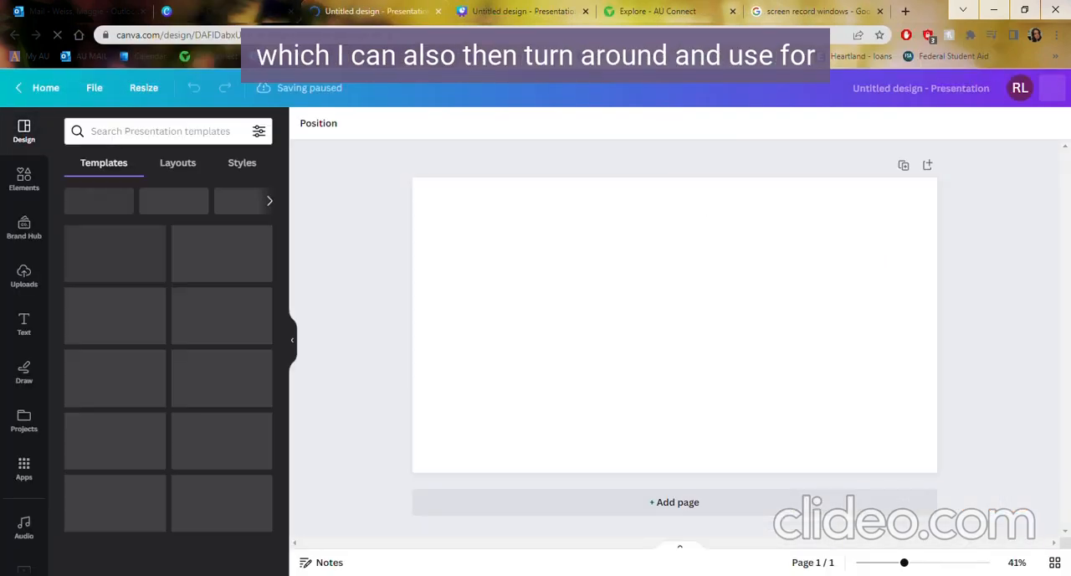
pyautogui.click(585, 12)
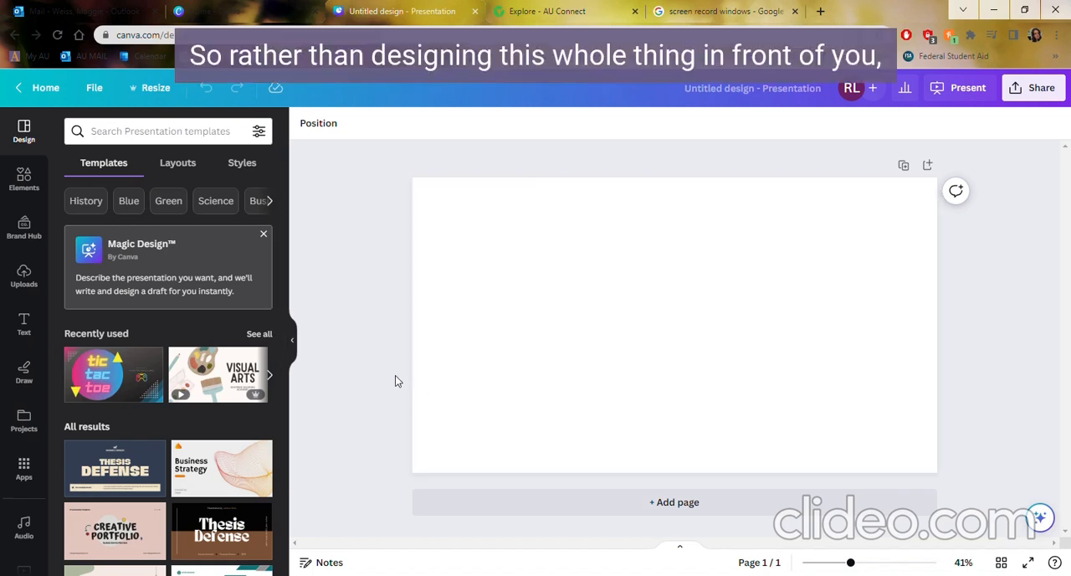
# Paste the copied game night design onto the blank page and set the page background to black.
pyautogui.click(462, 364)
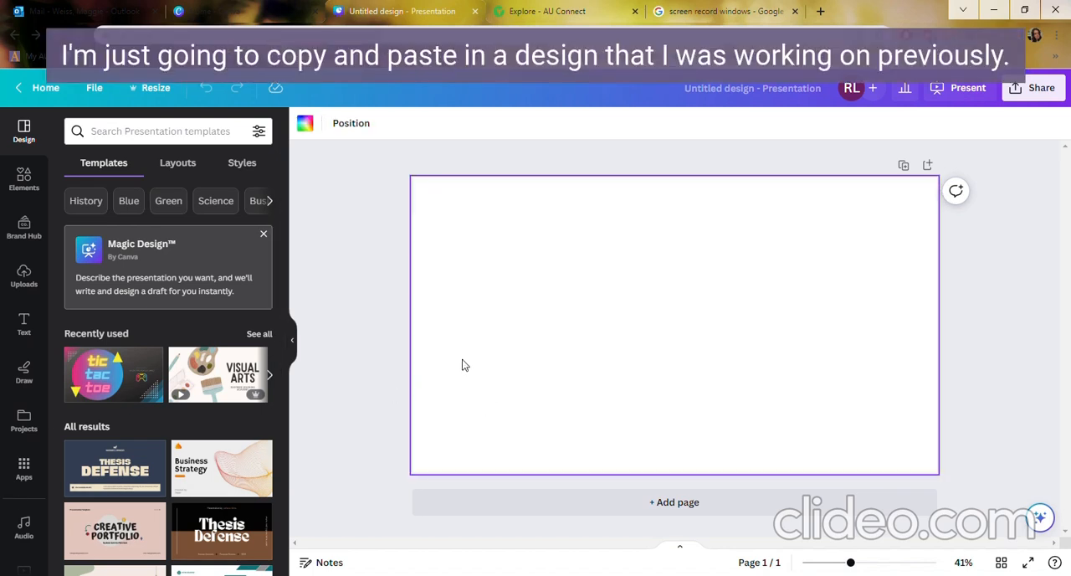
pyautogui.hotkey('ctrl', 'v')
pyautogui.click(430, 385)
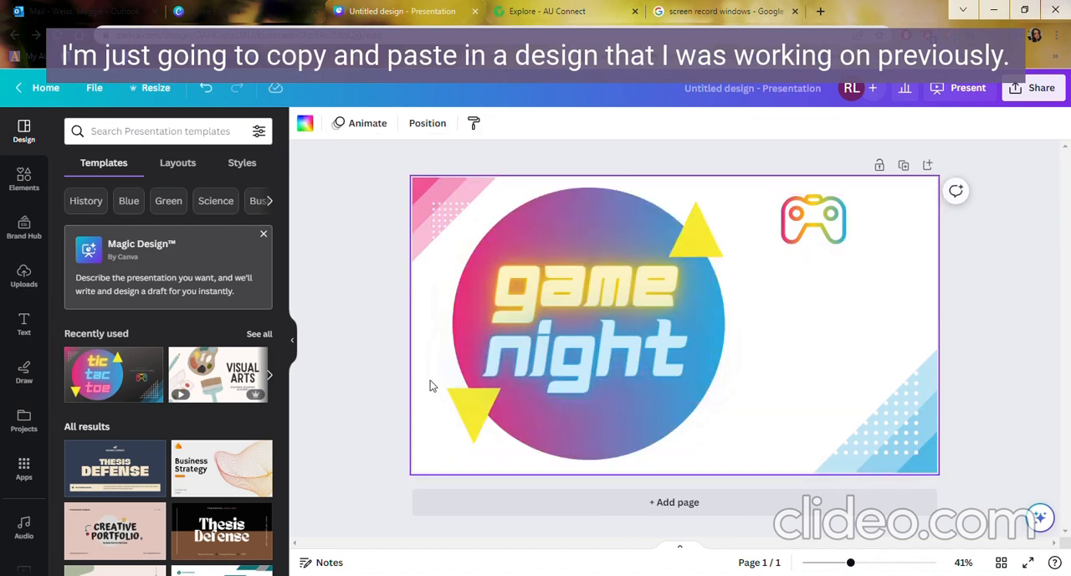
pyautogui.click(305, 123)
pyautogui.click(113, 305)
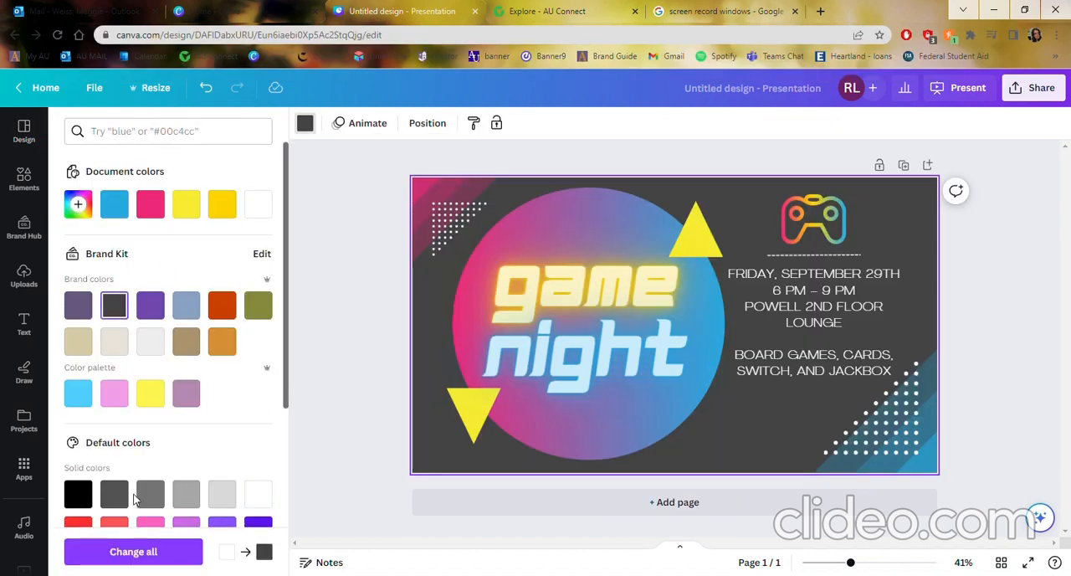
pyautogui.click(78, 494)
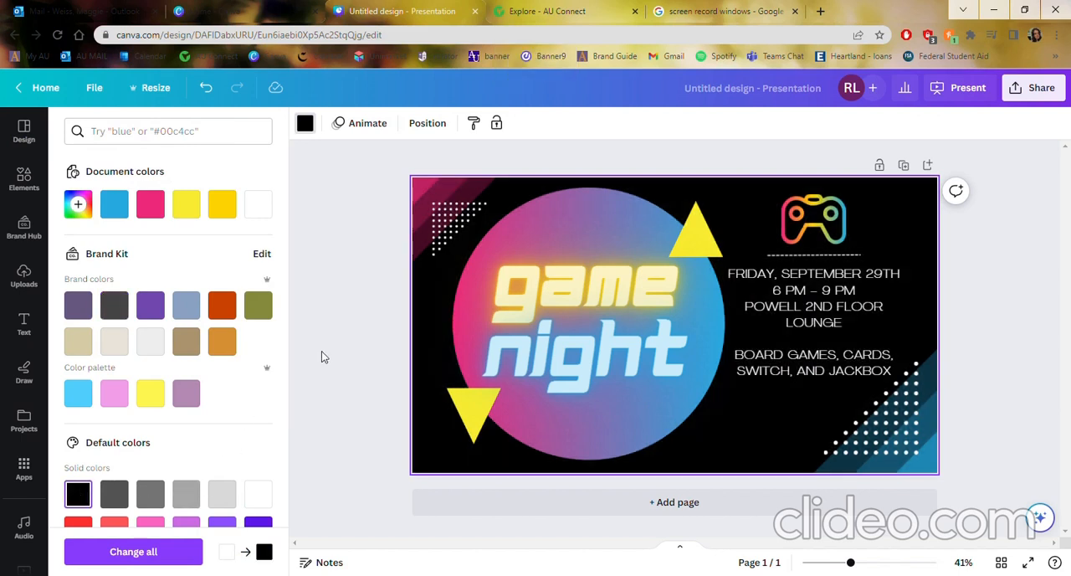
pyautogui.click(1001, 251)
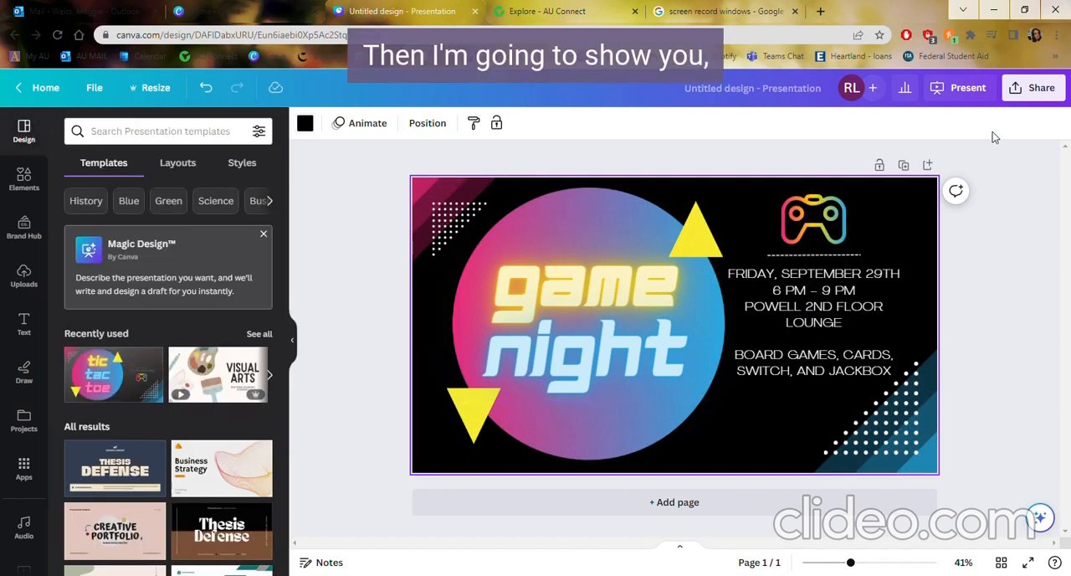
# Download the game night design as a PNG file.
pyautogui.click(1034, 88)
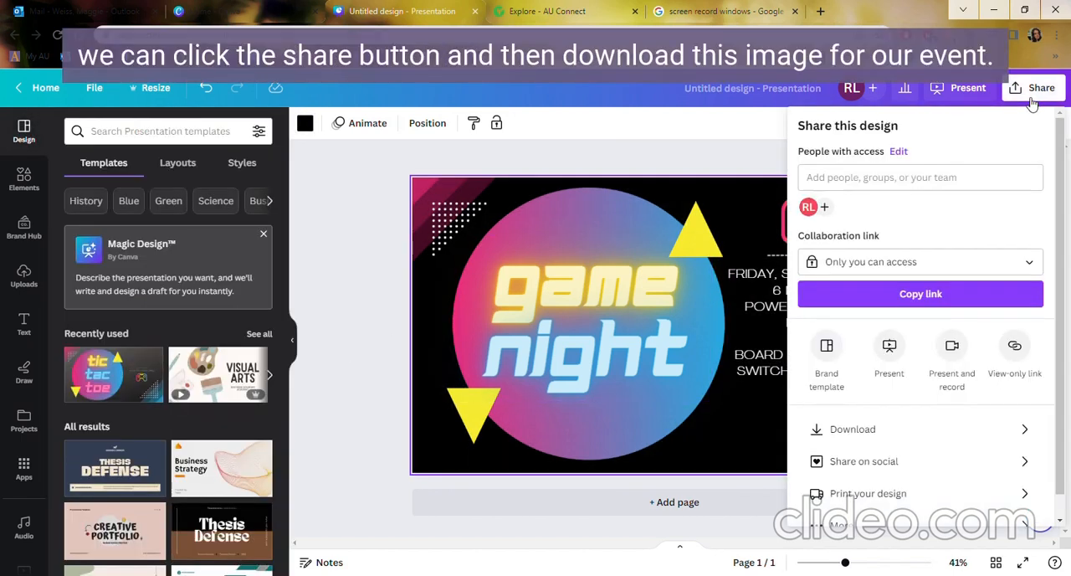
pyautogui.click(996, 441)
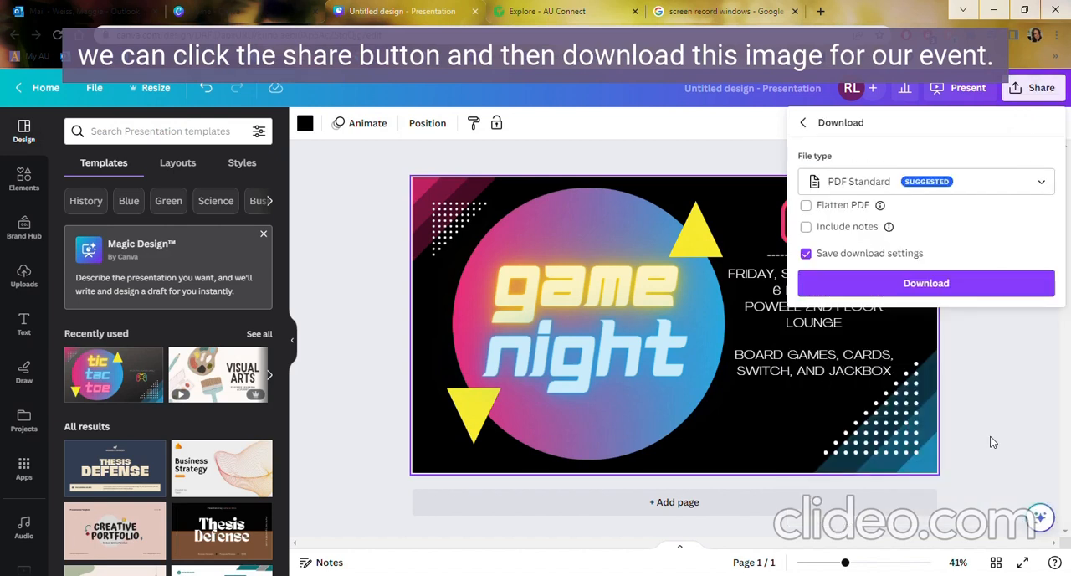
pyautogui.click(974, 184)
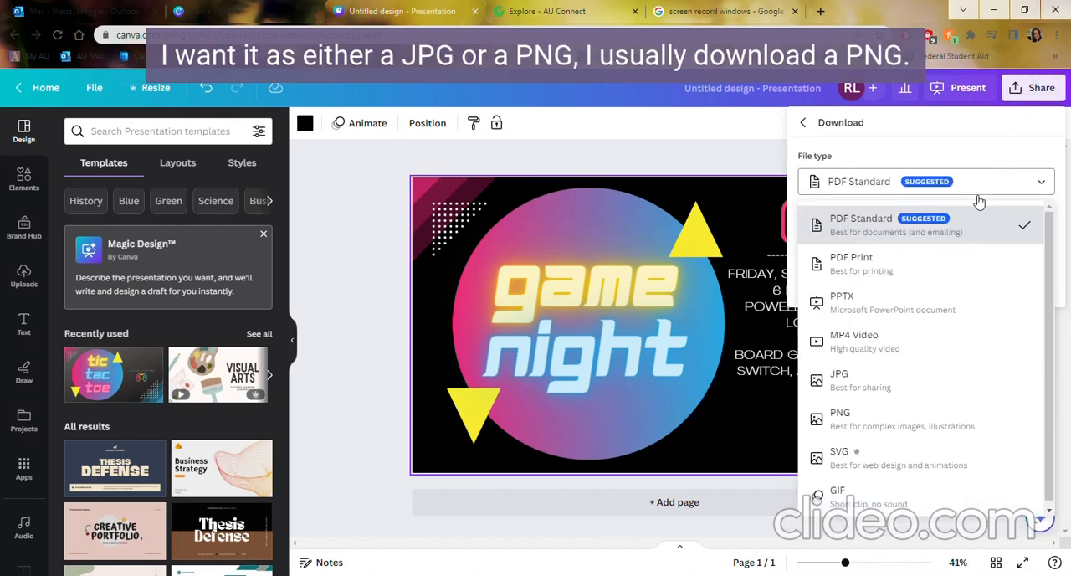
pyautogui.click(919, 425)
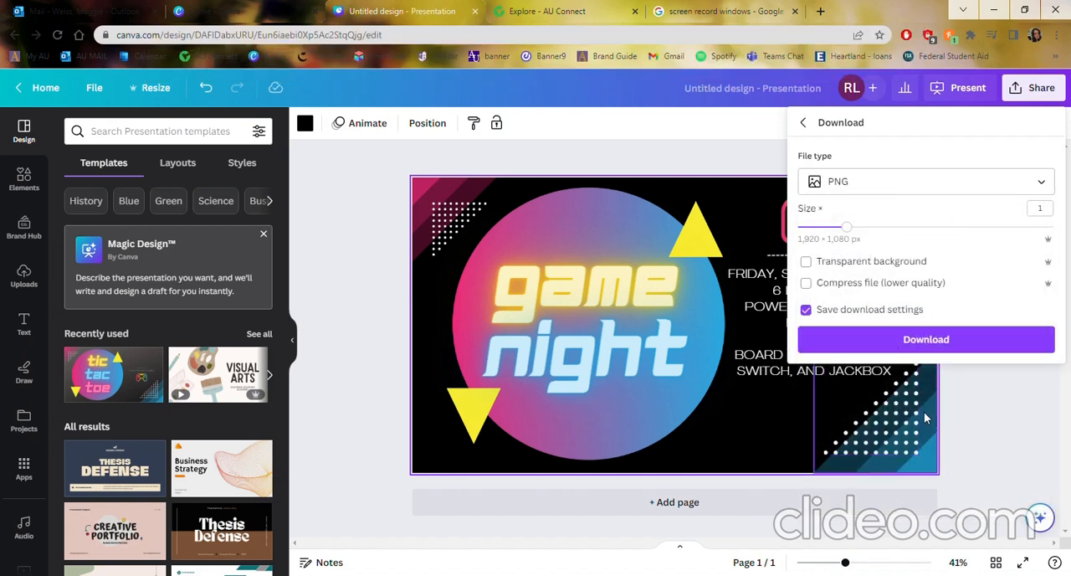
pyautogui.click(943, 339)
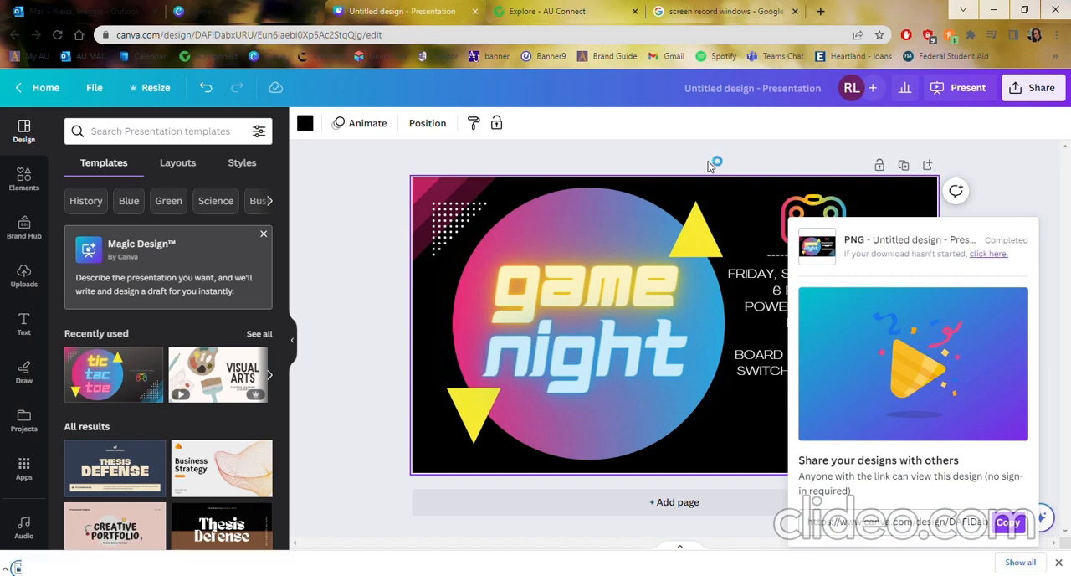
# Switch to AU Connect and open the event management page of the Student Activities Board.
pyautogui.click(294, 11)
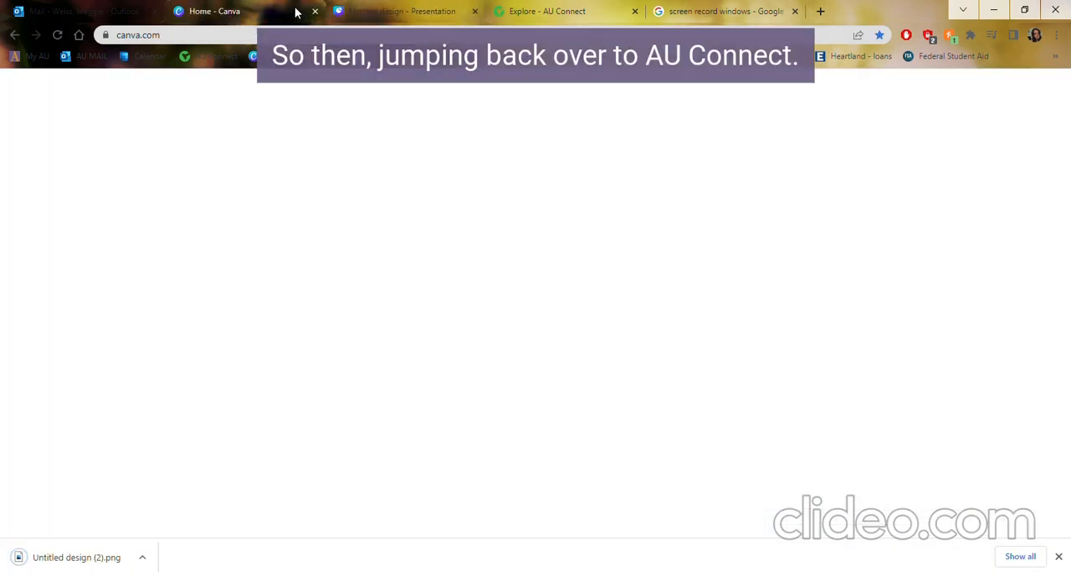
pyautogui.click(573, 11)
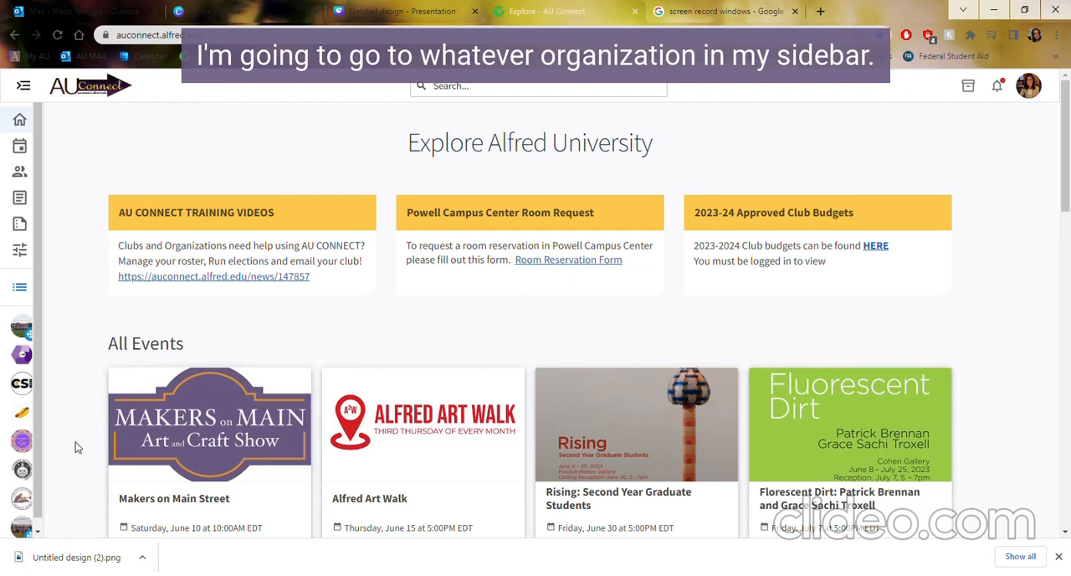
pyautogui.scroll(-1, 75, 448)
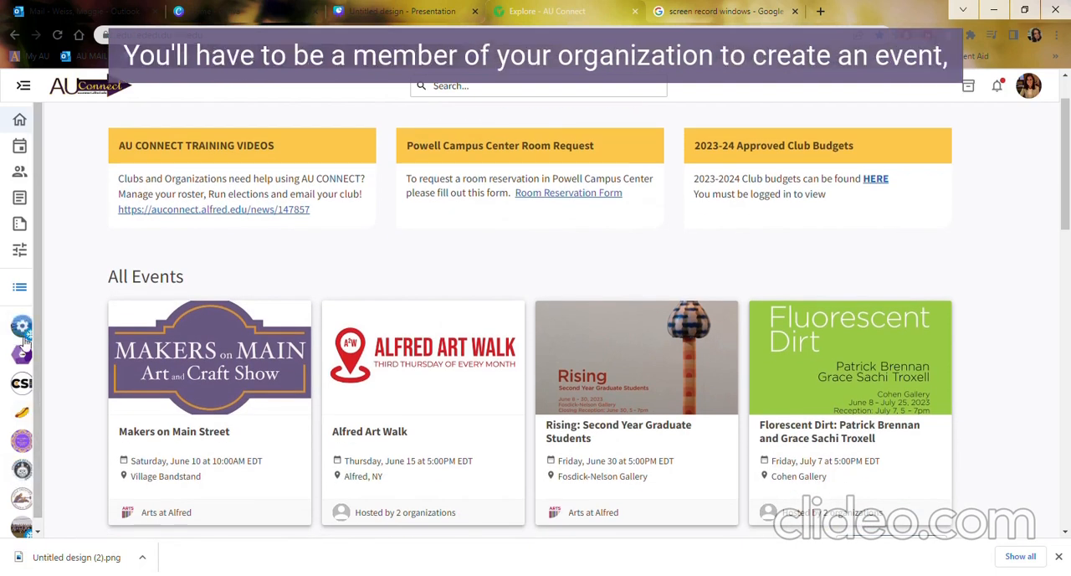
pyautogui.click(34, 475)
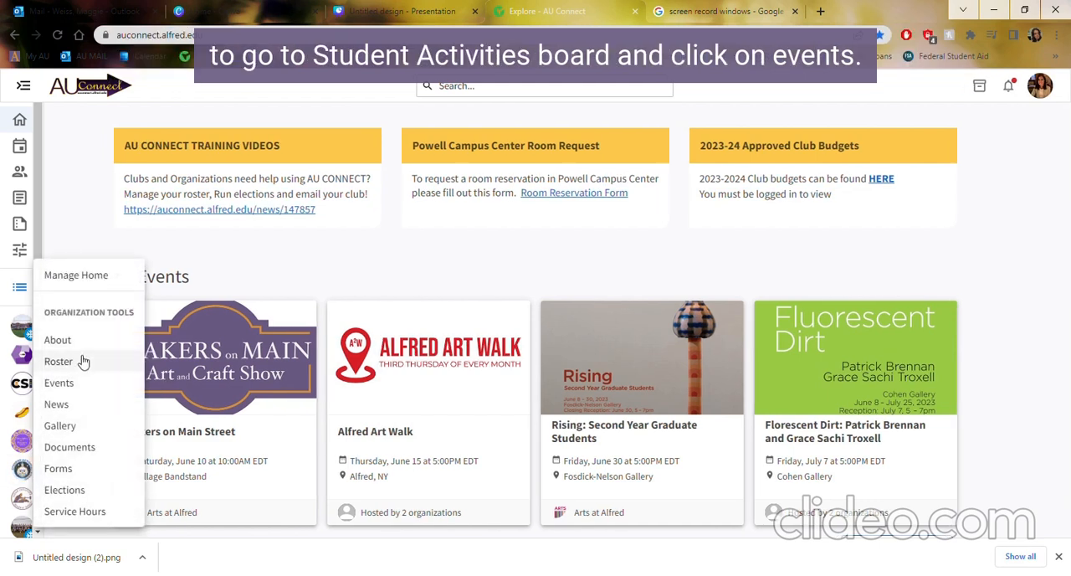
pyautogui.click(95, 384)
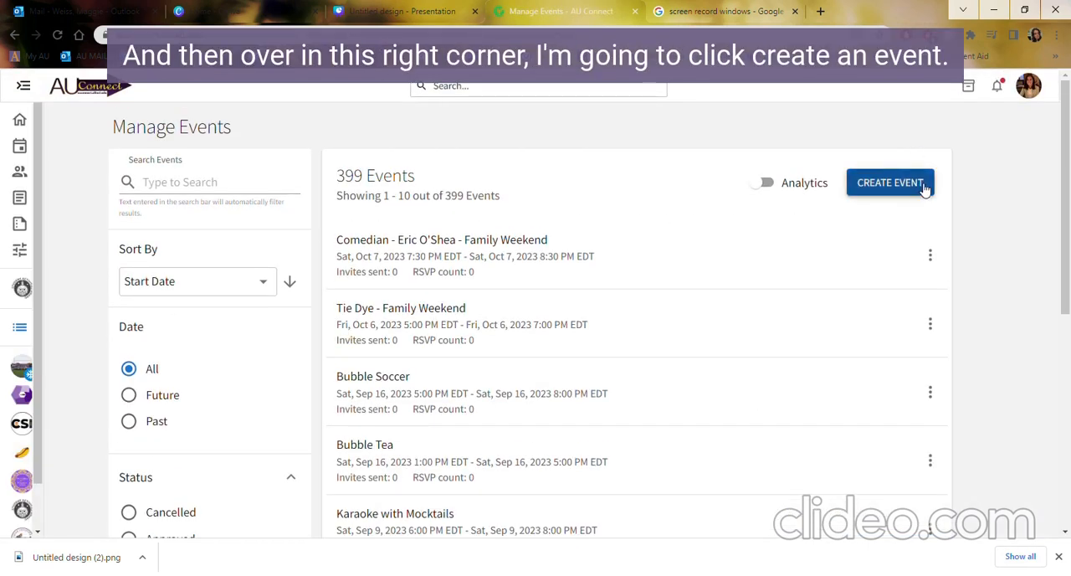
# Start a new event titled "Game Night" with the Social theme.
pyautogui.click(889, 184)
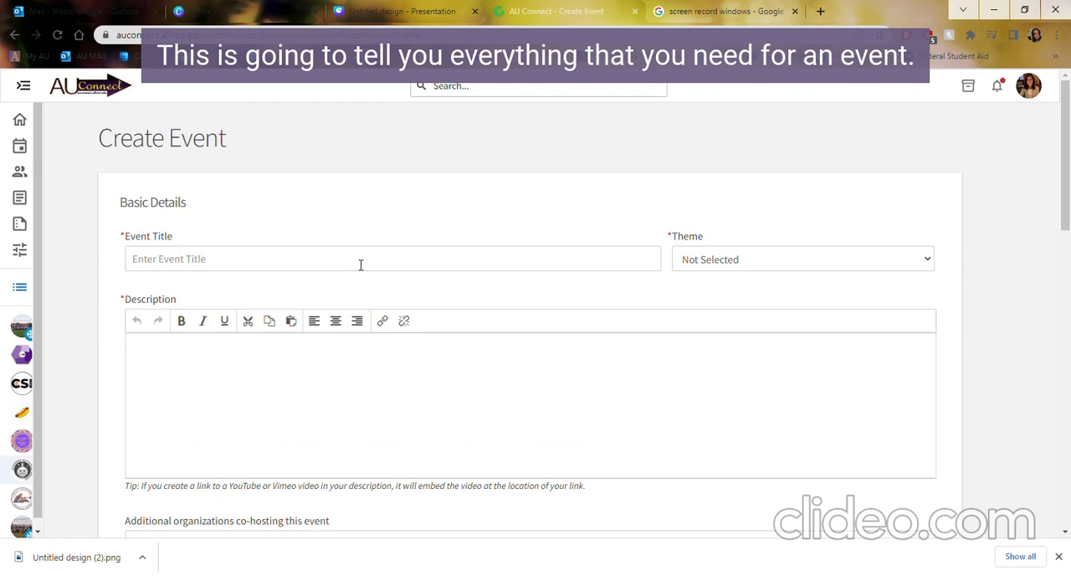
pyautogui.click(361, 264)
pyautogui.write('Game Night')
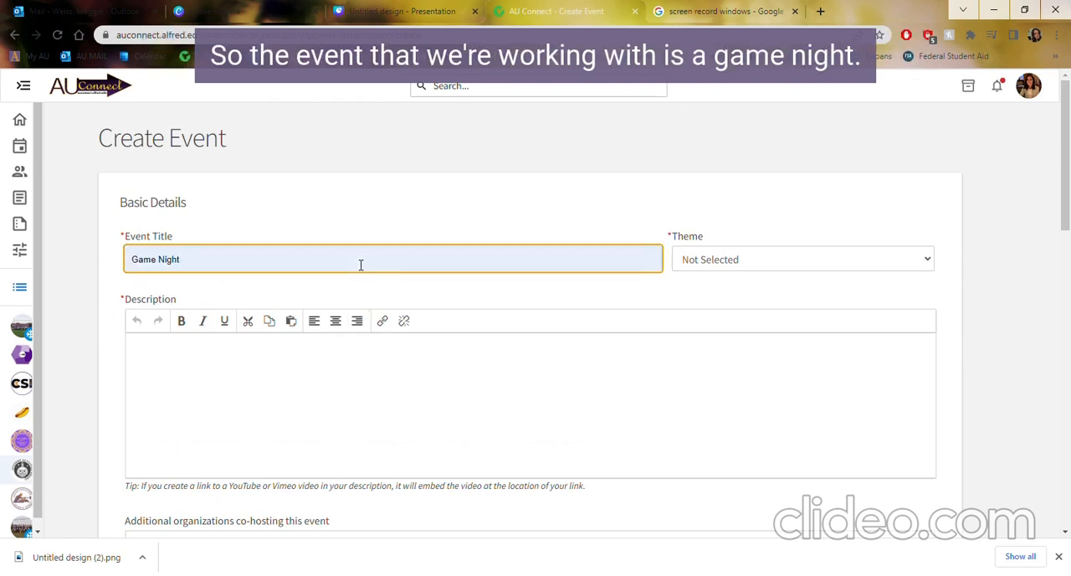
pyautogui.click(745, 268)
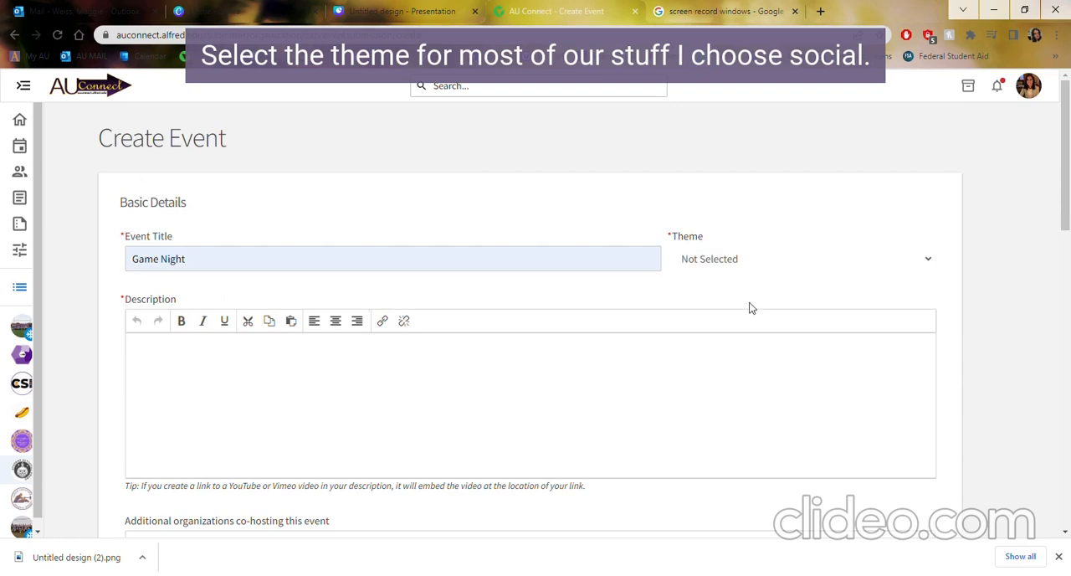
pyautogui.click(763, 401)
# Enter the event description "Boards games, cards, switch, and jackbox".
pyautogui.click(526, 393)
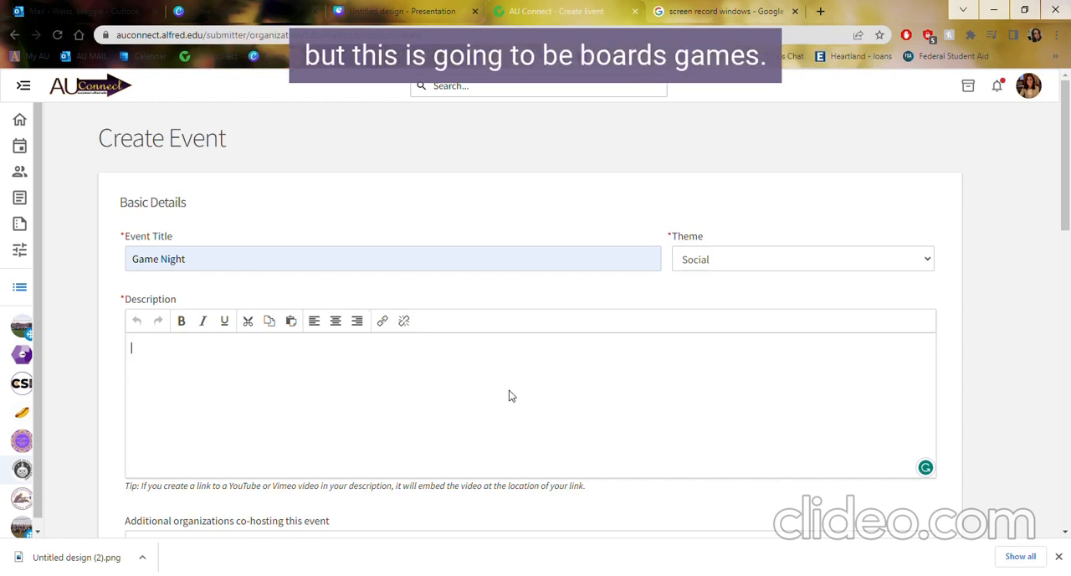
pyautogui.write('Boards g')
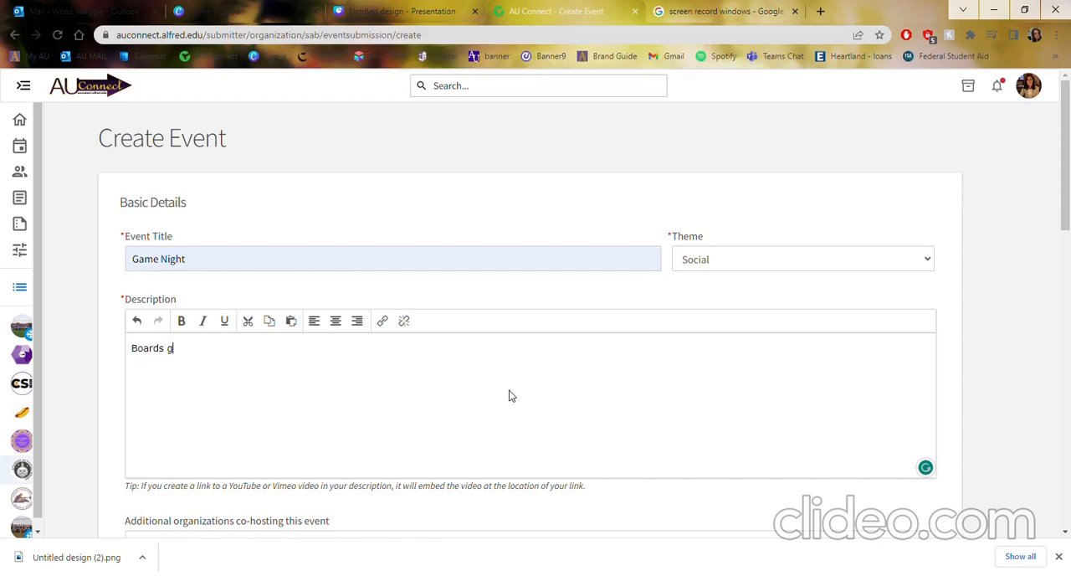
pyautogui.write('ames, cards, switch and')
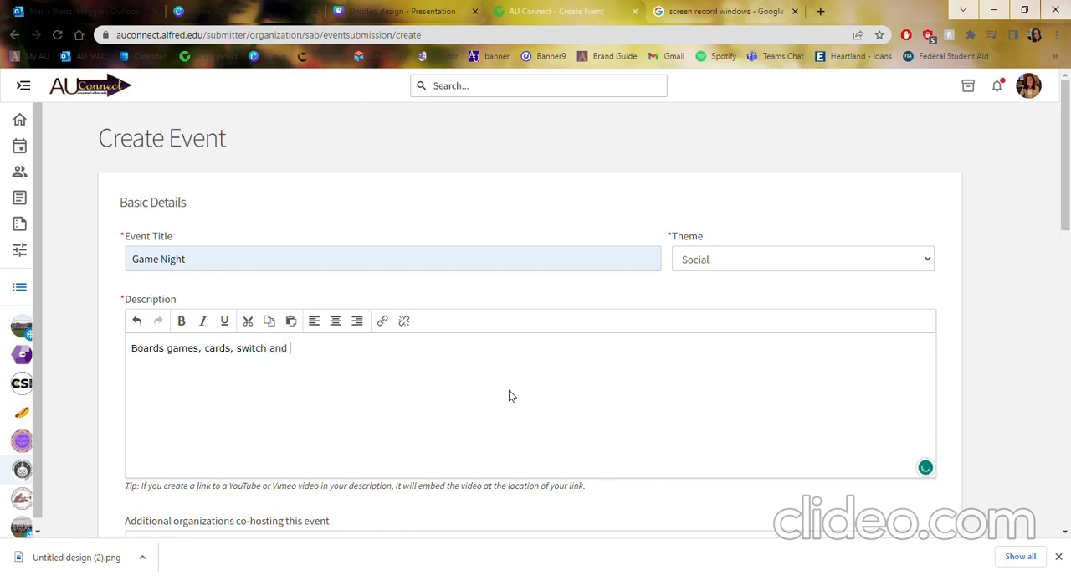
pyautogui.write('k')
pyautogui.write(',')
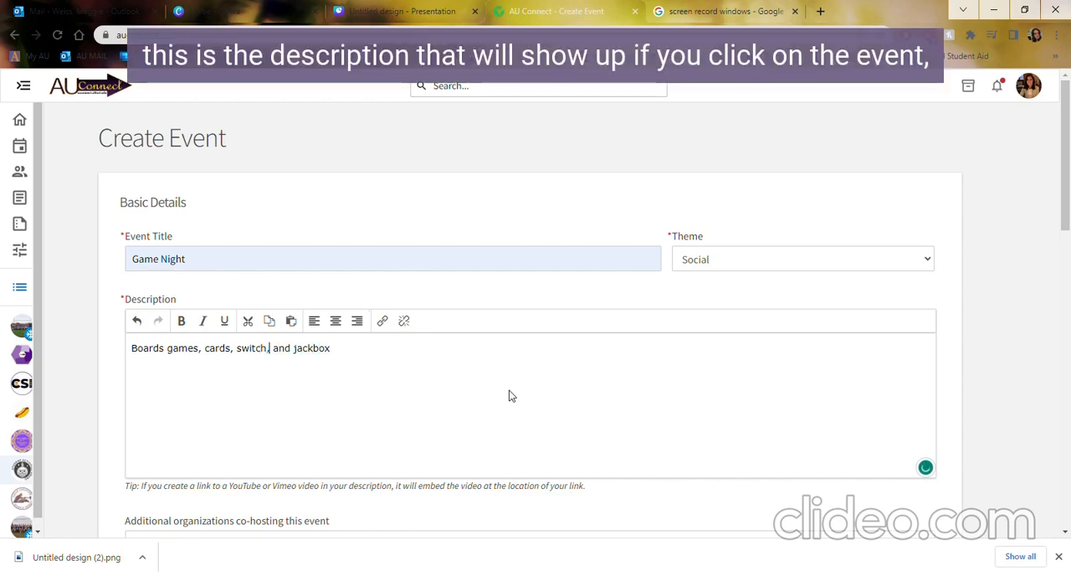
# Capitalize the first letters of "Jackbox" and "Switch" in the event description.
pyautogui.click(322, 355)
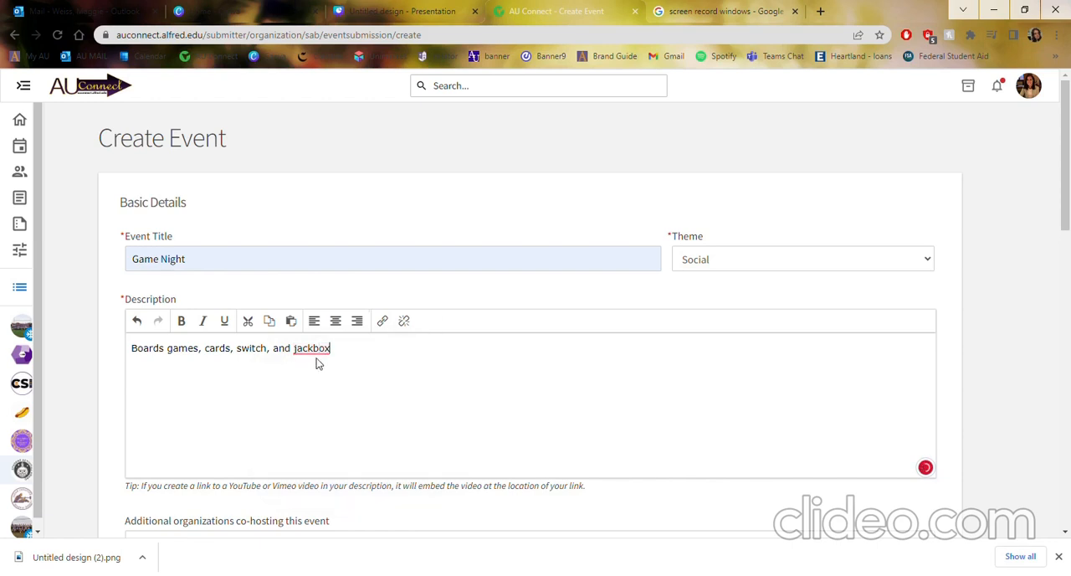
pyautogui.click(302, 358)
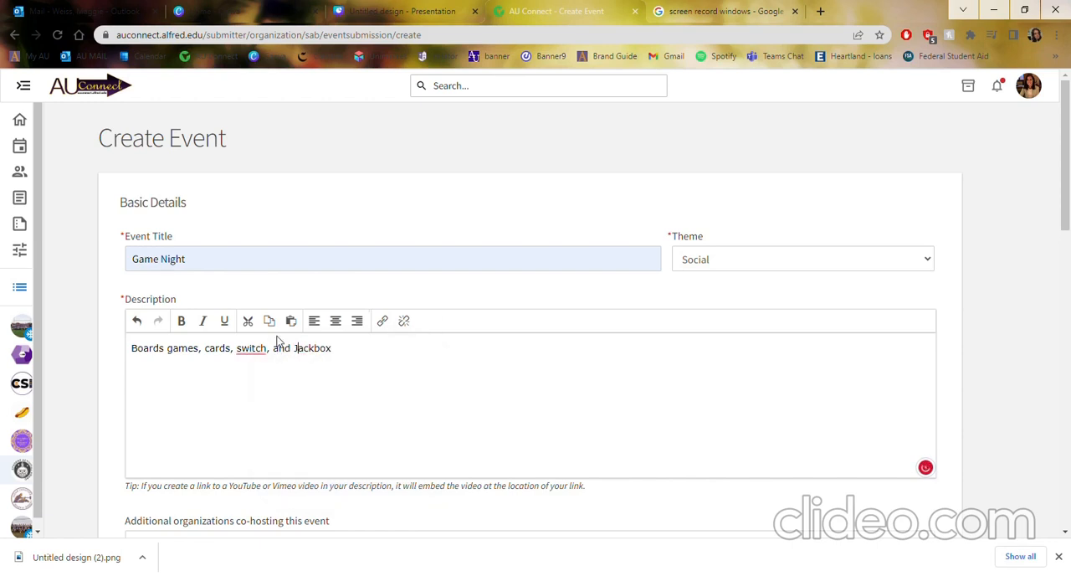
pyautogui.moveTo(258, 357)
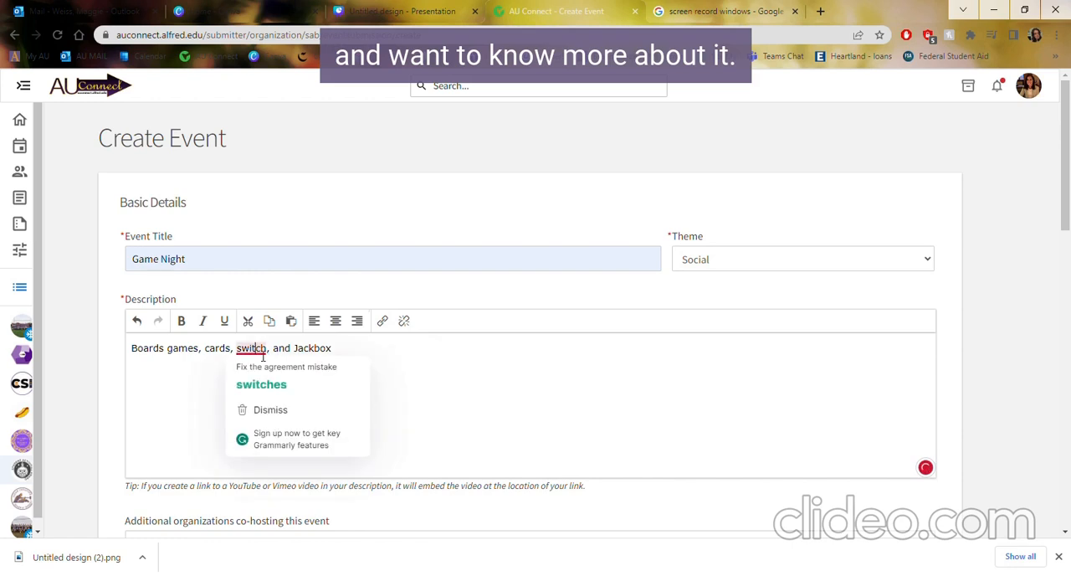
pyautogui.click(241, 349)
pyautogui.press('BackSpace')
pyautogui.write('S')
# Add Center for Student Involvement as a co-hosting organization and remove it again.
pyautogui.scroll(-2, 284, 388)
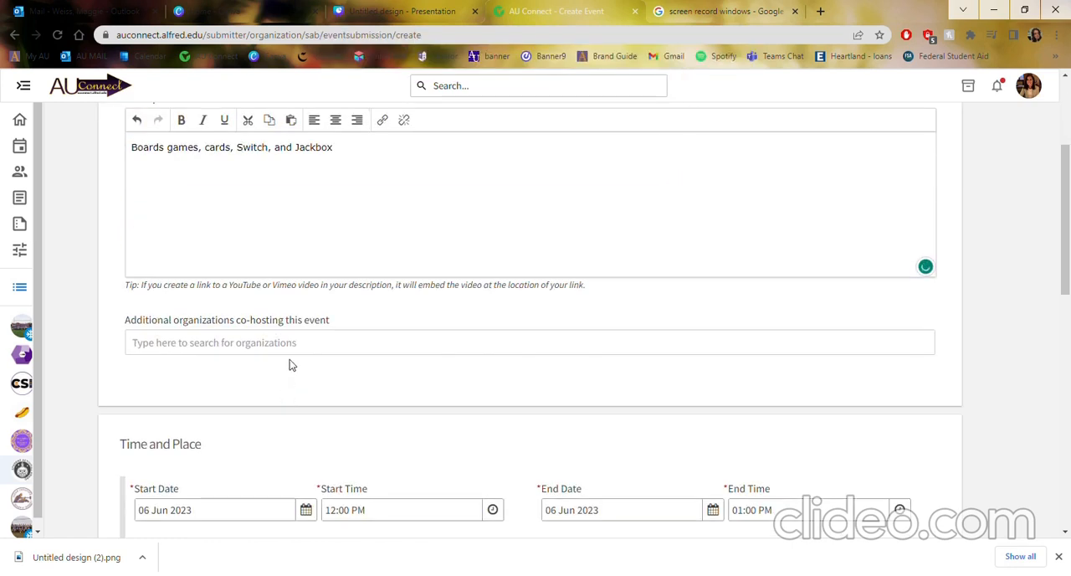
pyautogui.scroll(-1, 276, 394)
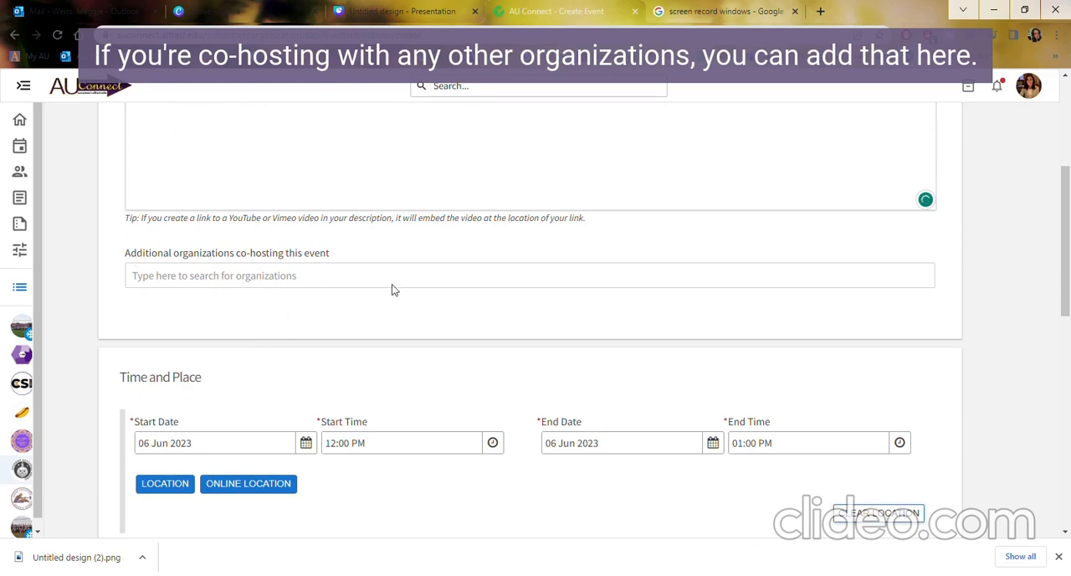
pyautogui.click(261, 288)
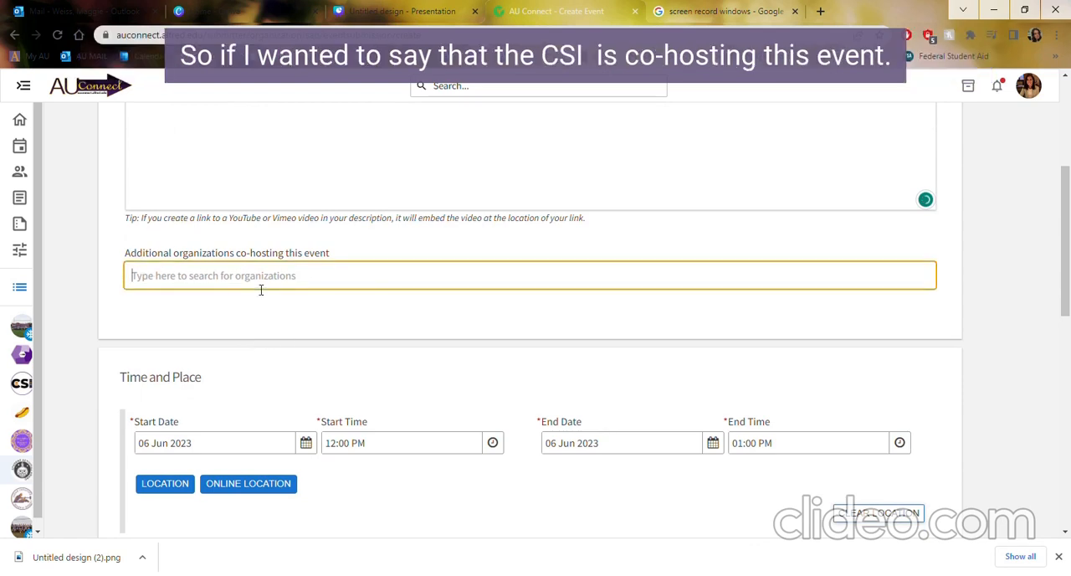
pyautogui.write('csi')
pyautogui.press('BackSpace')
pyautogui.press('BackSpace')
pyautogui.write('enter')
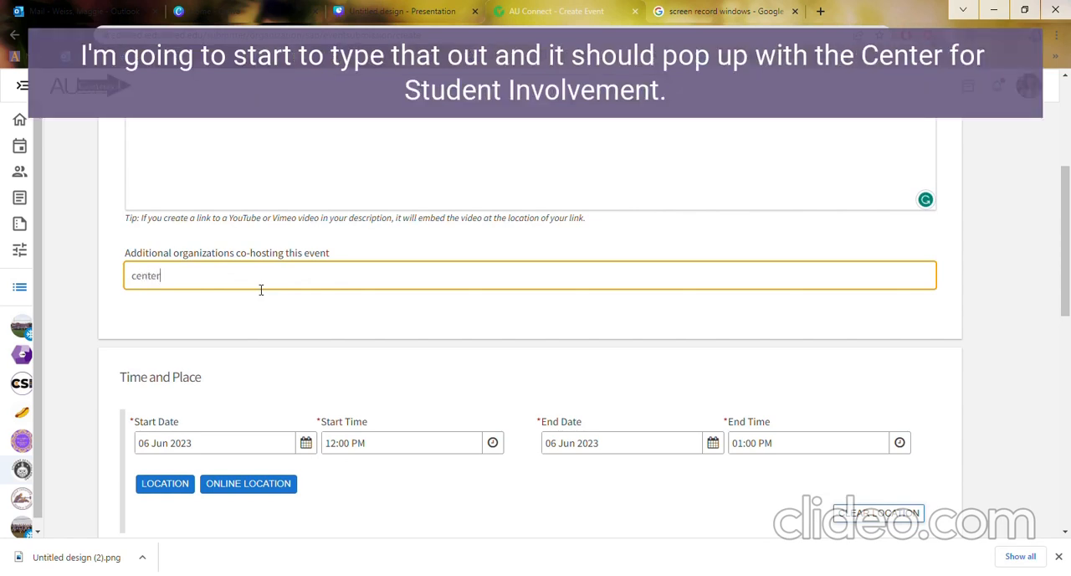
pyautogui.click(291, 343)
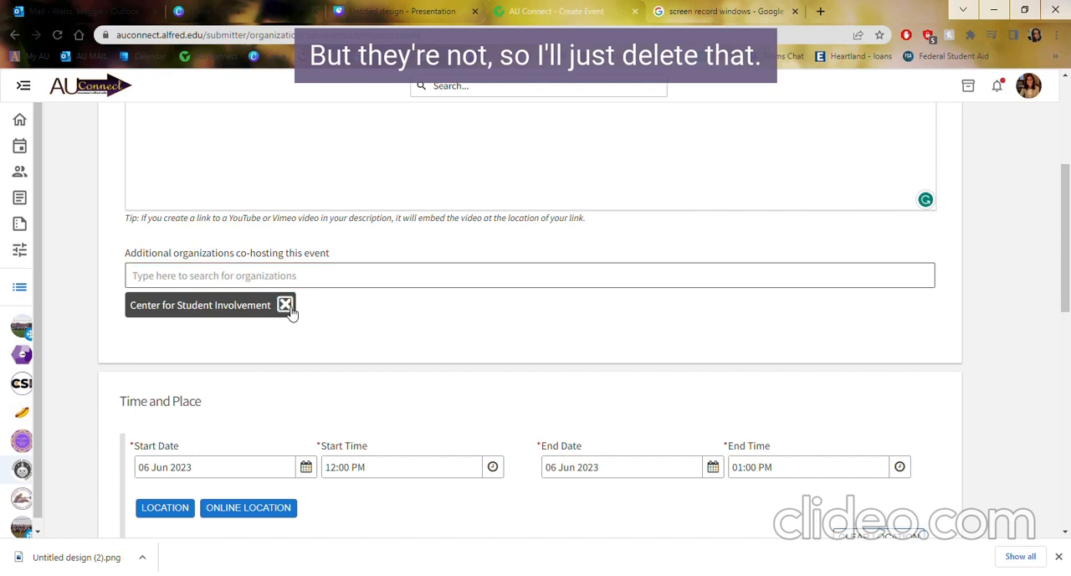
pyautogui.click(285, 305)
# Set the event's start date to 29 Sep 2023.
pyautogui.scroll(-2, 276, 390)
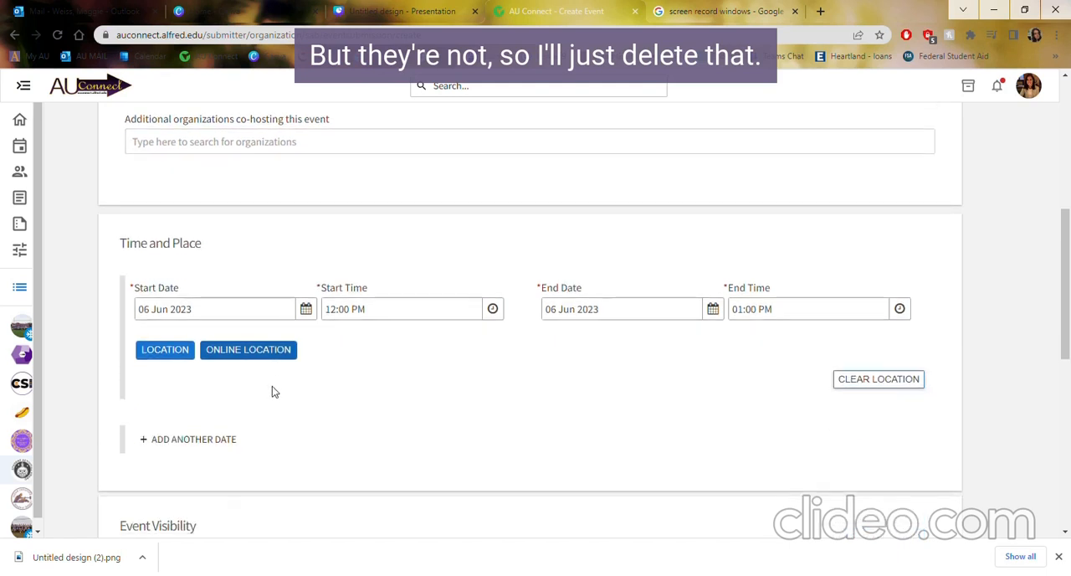
pyautogui.click(307, 309)
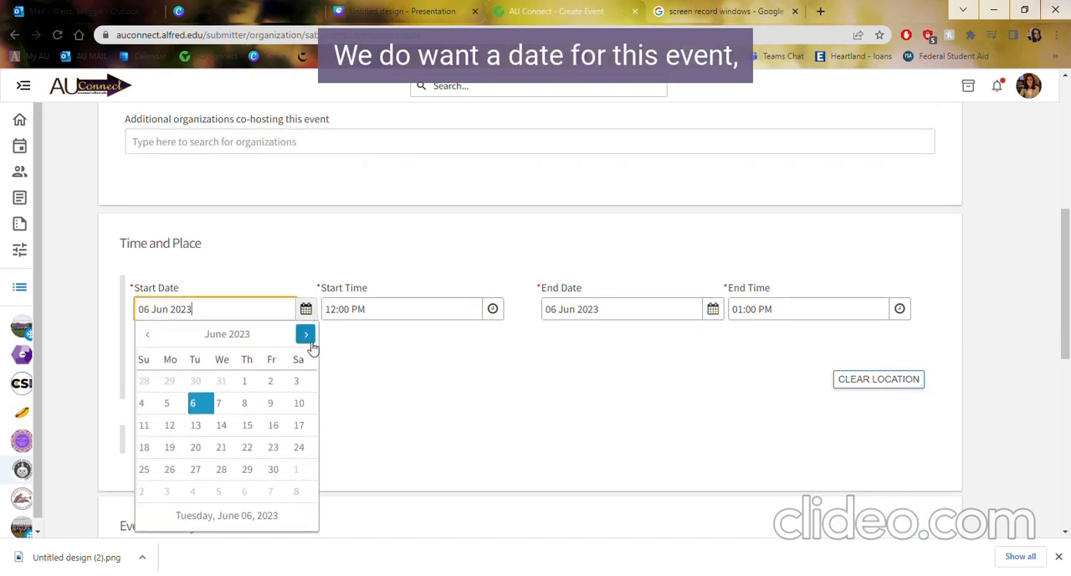
pyautogui.click(306, 334)
pyautogui.click(306, 335)
pyautogui.click(307, 335)
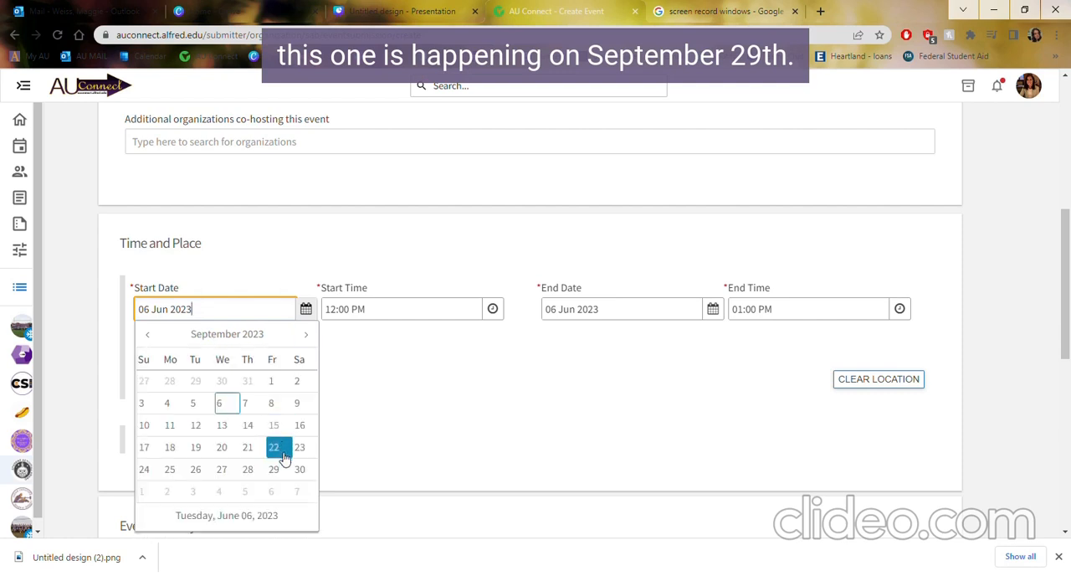
pyautogui.click(273, 468)
# Set the event's start time to 06:00 PM and its end time to 09:00 PM.
pyautogui.click(493, 308)
pyautogui.scroll(-3, 381, 412)
pyautogui.scroll(-5, 382, 412)
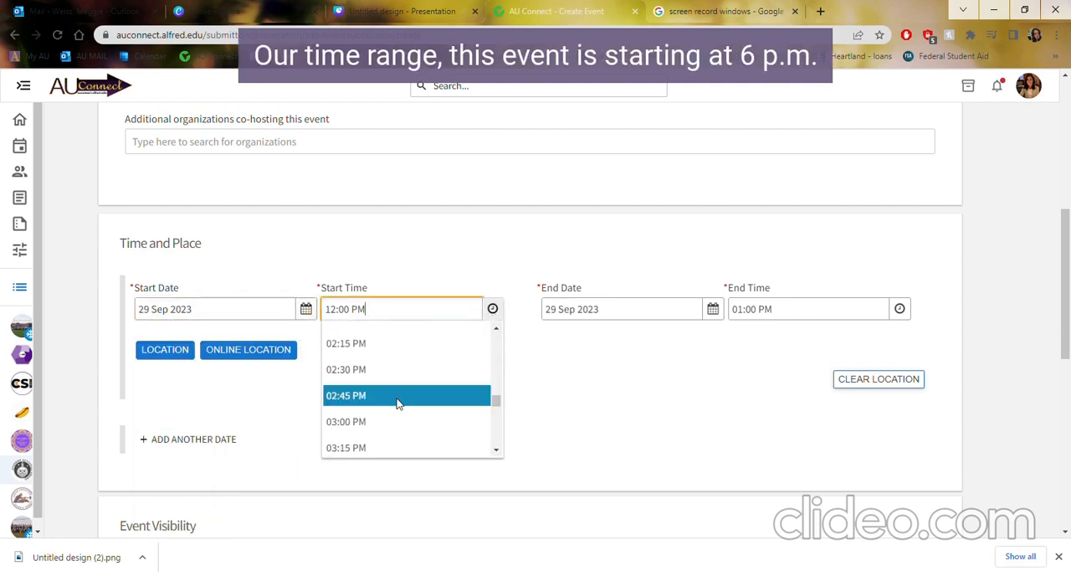
pyautogui.scroll(-2, 409, 388)
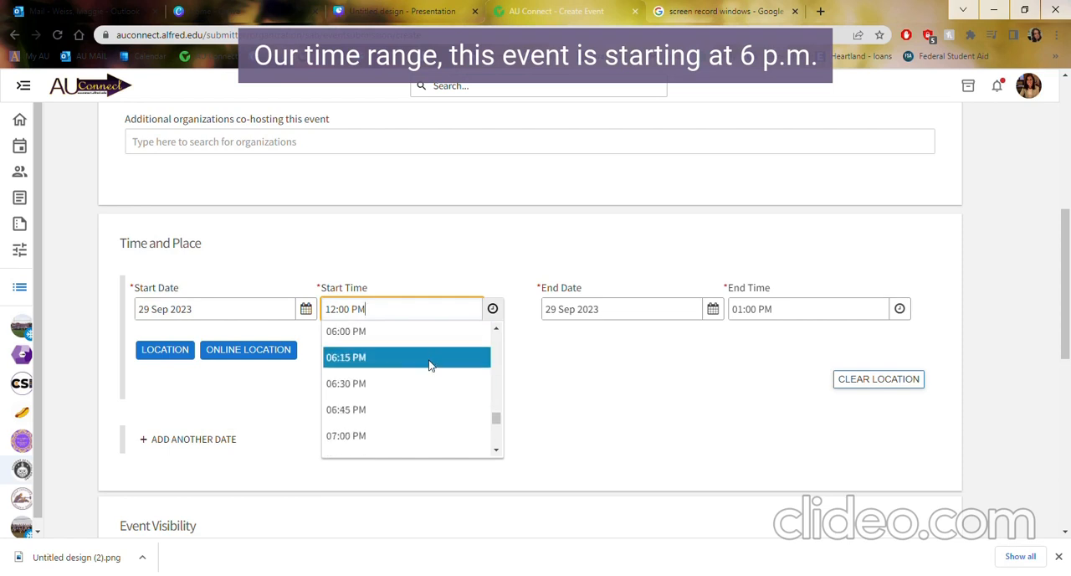
pyautogui.click(441, 335)
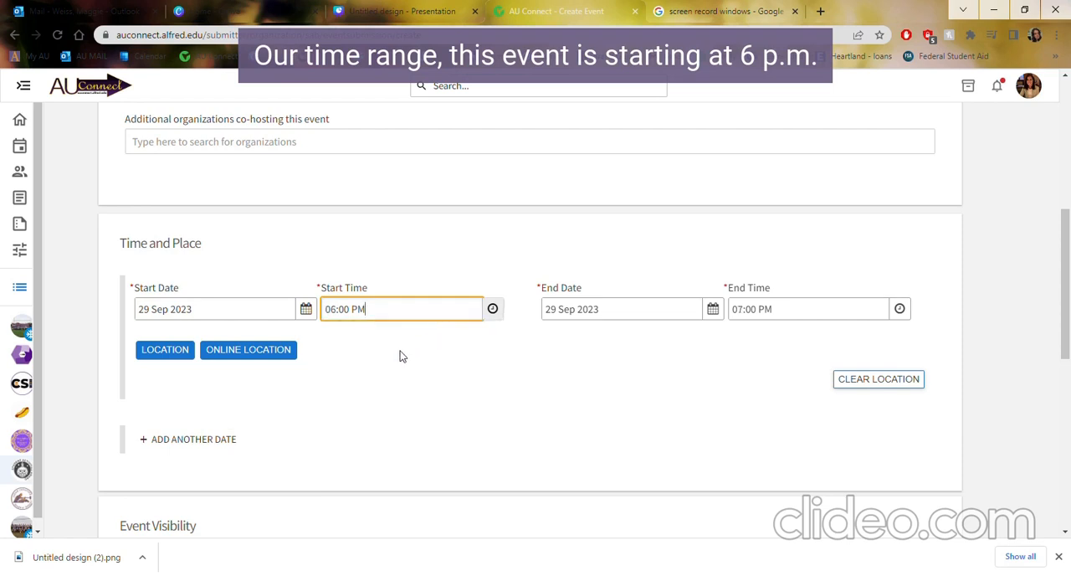
pyautogui.click(900, 309)
pyautogui.scroll(-5, 827, 390)
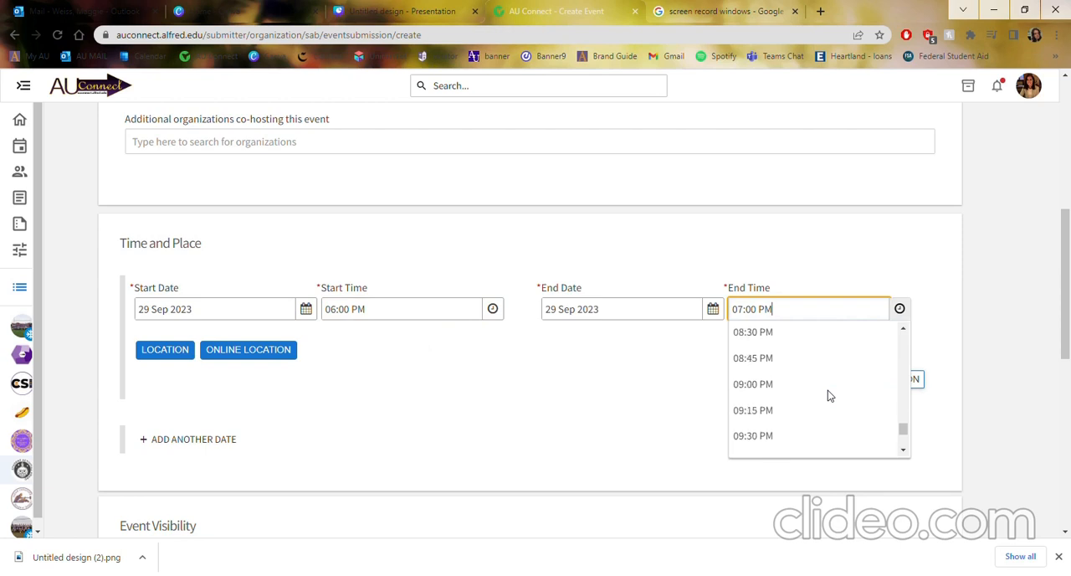
pyautogui.click(827, 390)
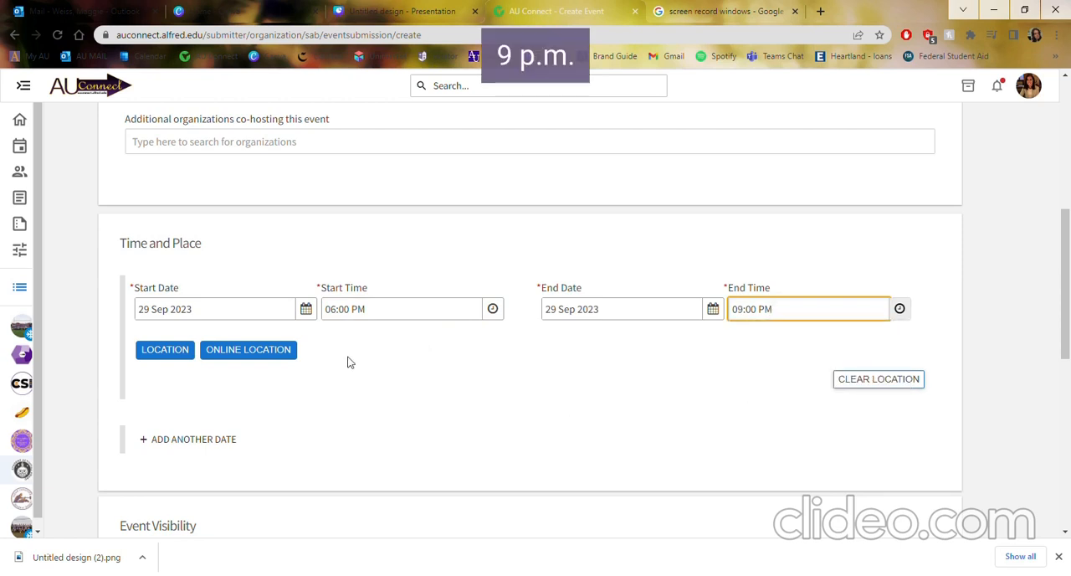
# Add Powell Campus Center 2nd Floor Lounge as the event location without a map and save it.
pyautogui.click(170, 356)
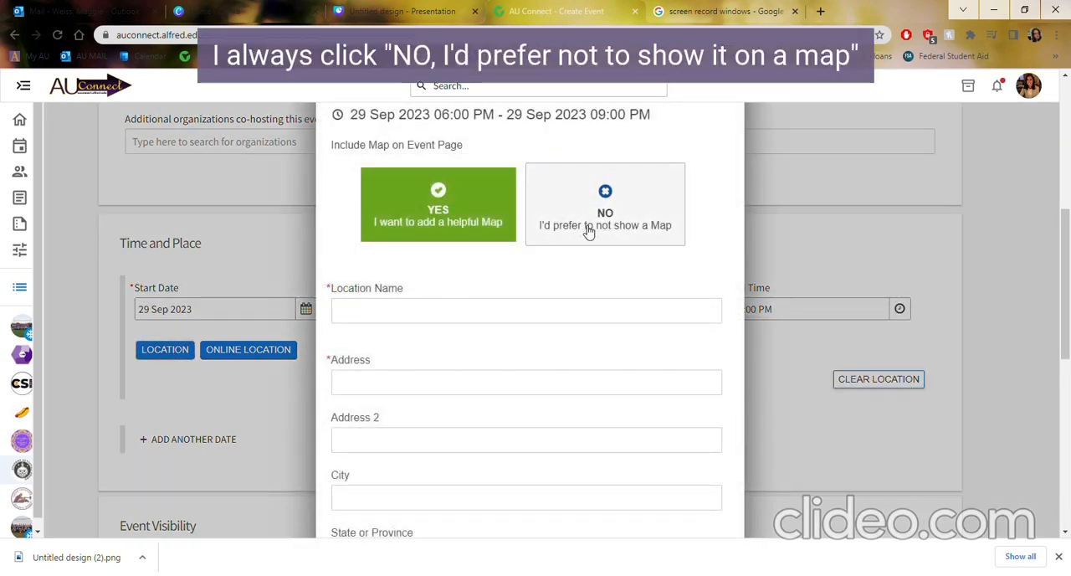
pyautogui.click(591, 232)
pyautogui.click(472, 322)
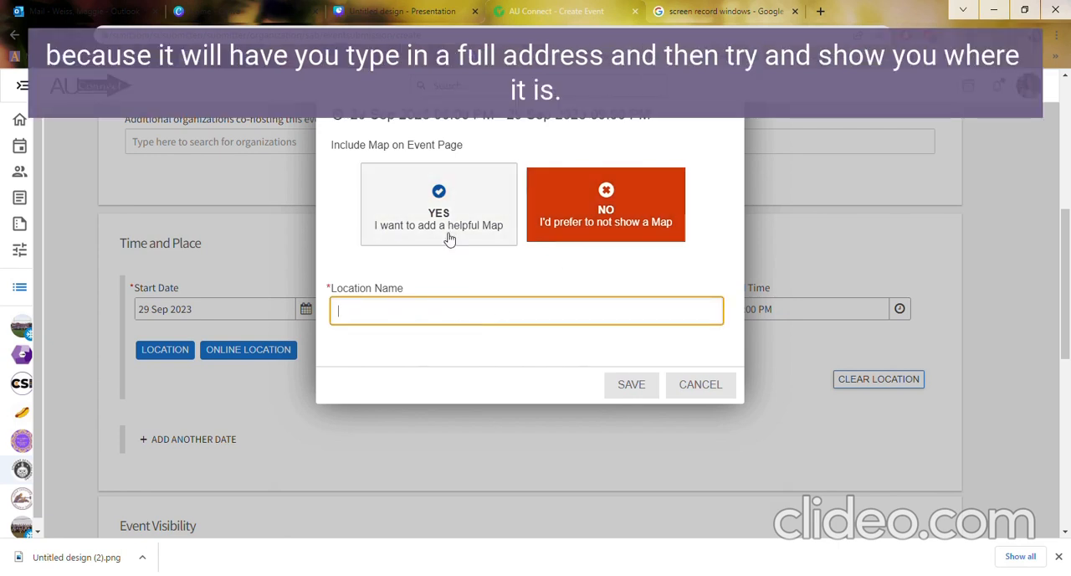
pyautogui.click(444, 318)
pyautogui.write('Powell Campus Center 2nd Floor Lounge')
pyautogui.click(543, 409)
pyautogui.click(630, 398)
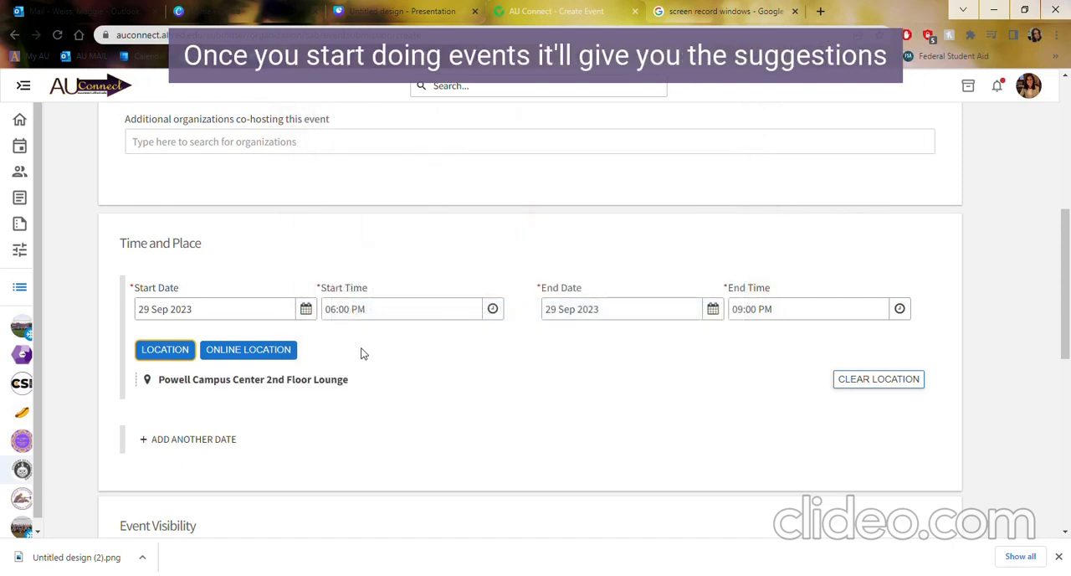
# Open the MyAU homepage in a new tab, browse its AU Connect event feed, and return to the event form.
pyautogui.scroll(-2, 359, 361)
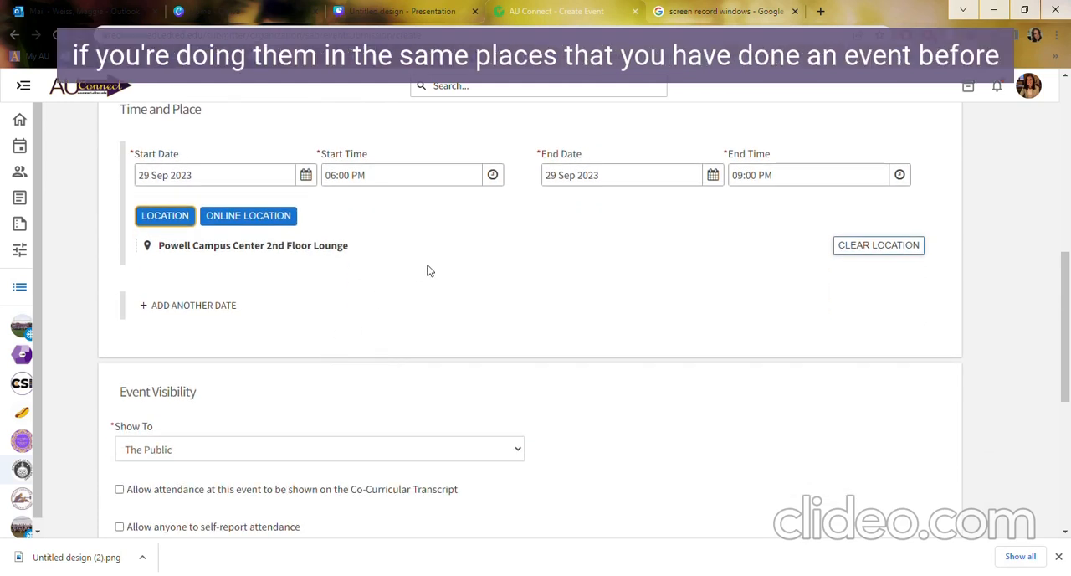
pyautogui.scroll(-2, 426, 270)
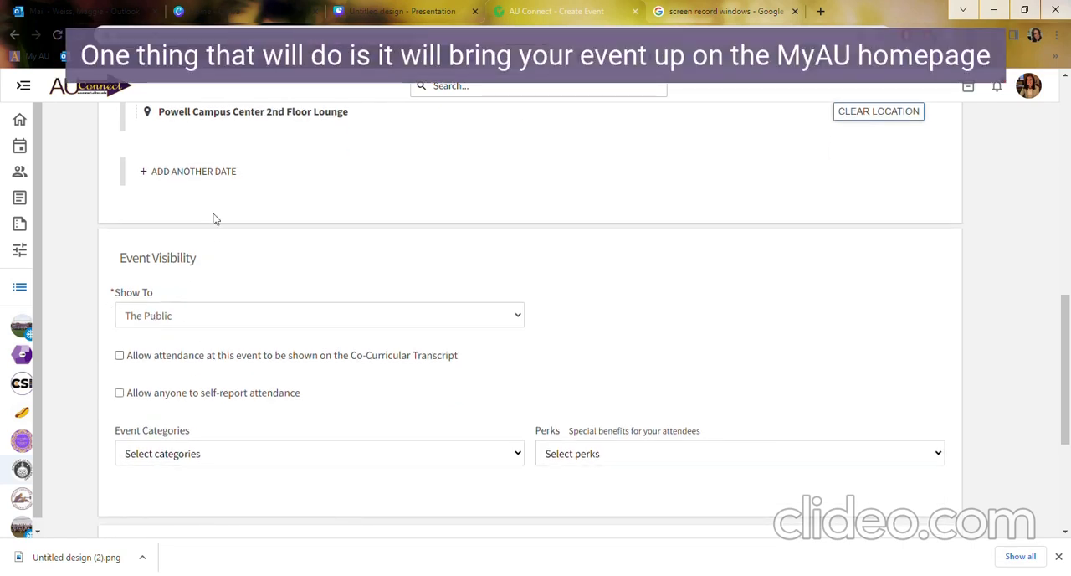
pyautogui.click(820, 11)
pyautogui.click(31, 57)
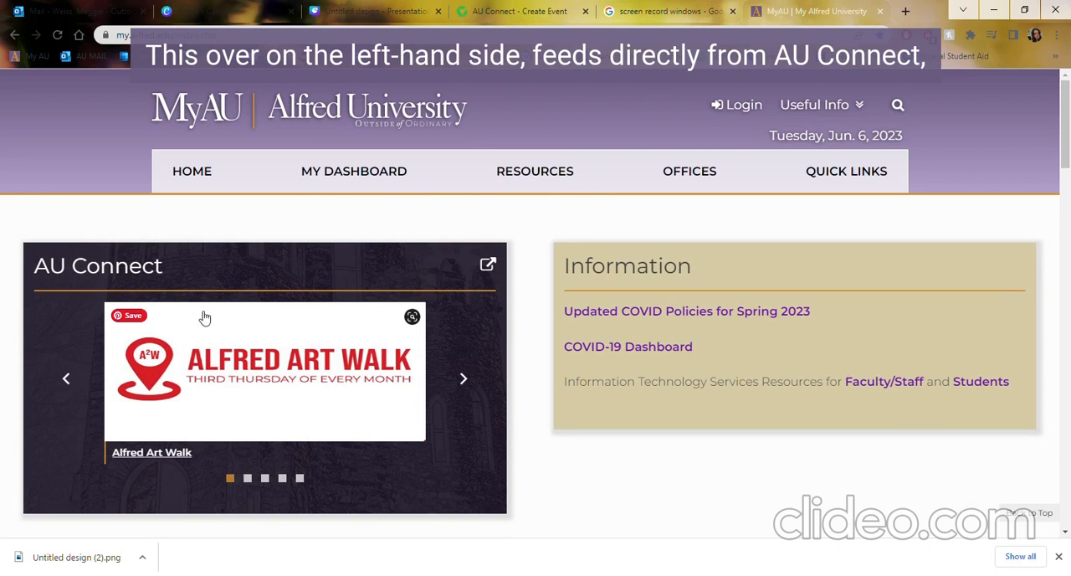
pyautogui.click(465, 379)
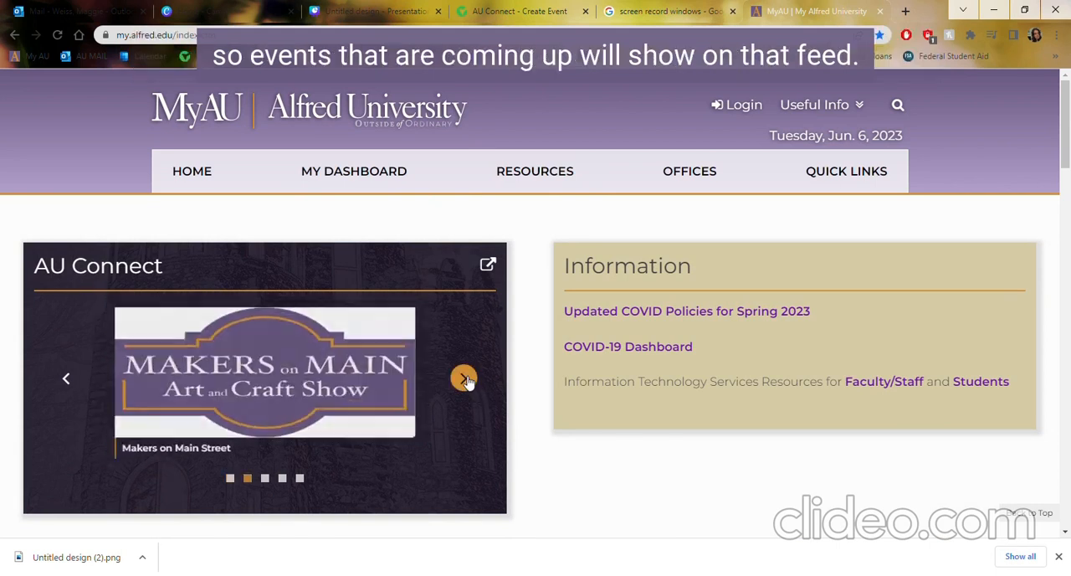
pyautogui.click(466, 379)
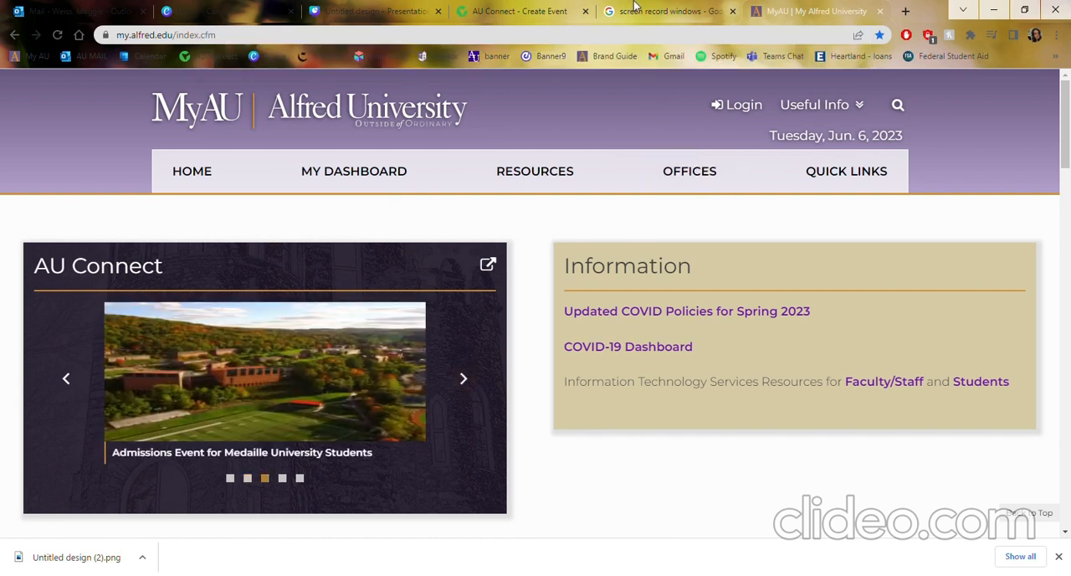
pyautogui.click(252, 11)
pyautogui.click(512, 11)
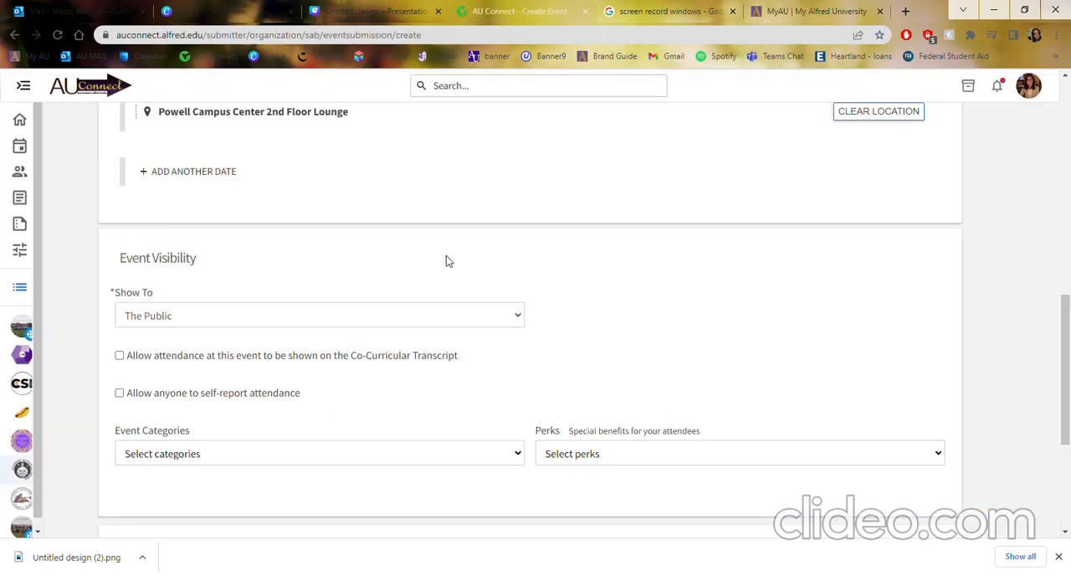
# Add the Student Activities category to the event and check the perk options without choosing any.
pyautogui.scroll(-1, 410, 399)
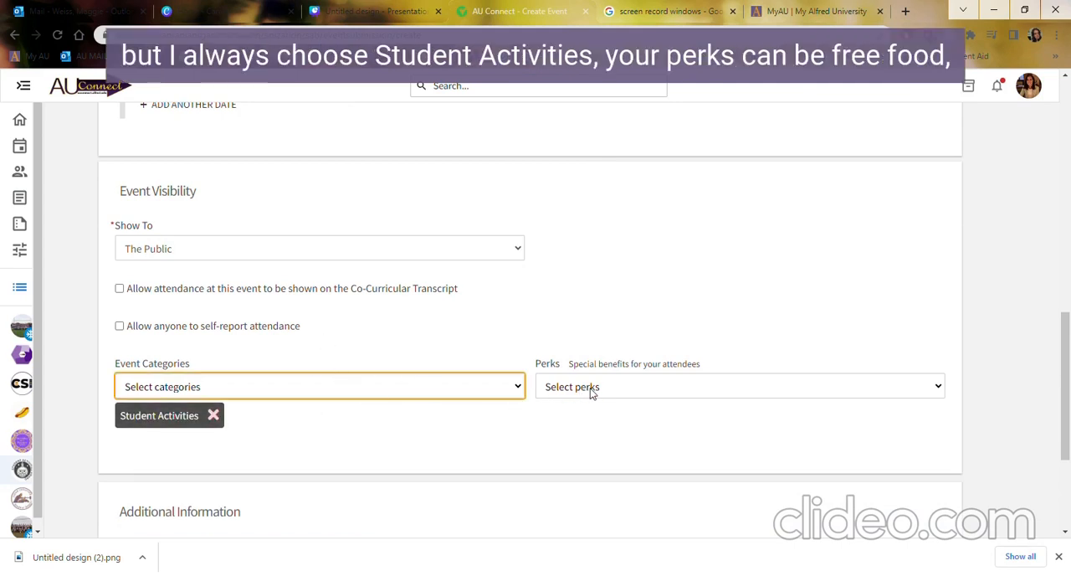
pyautogui.click(591, 390)
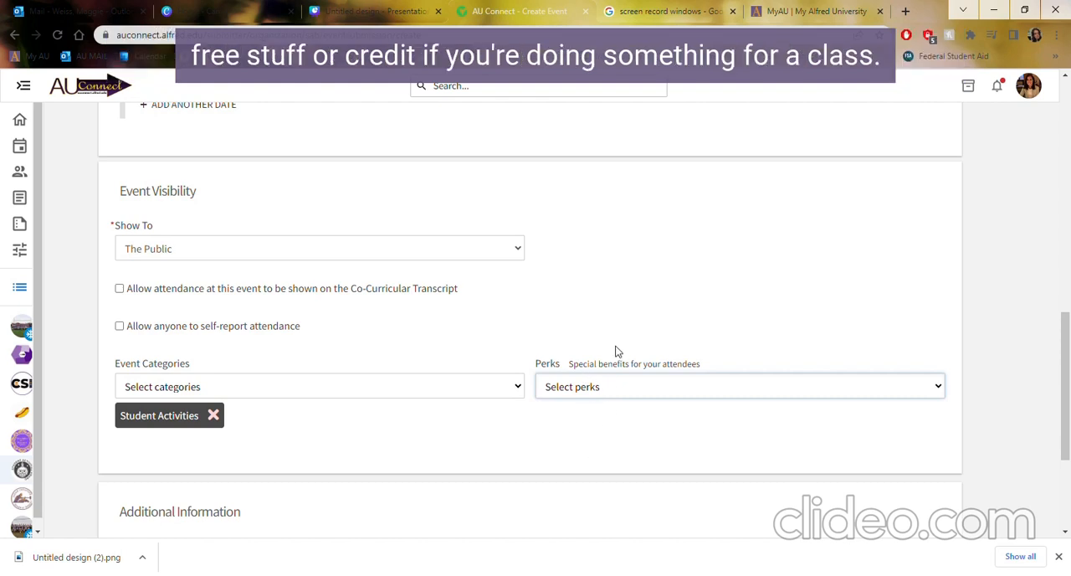
pyautogui.click(561, 337)
# Upload Untitled design (2).png as the My AU feed image and continue to the RSVP settings.
pyautogui.scroll(-3, 471, 392)
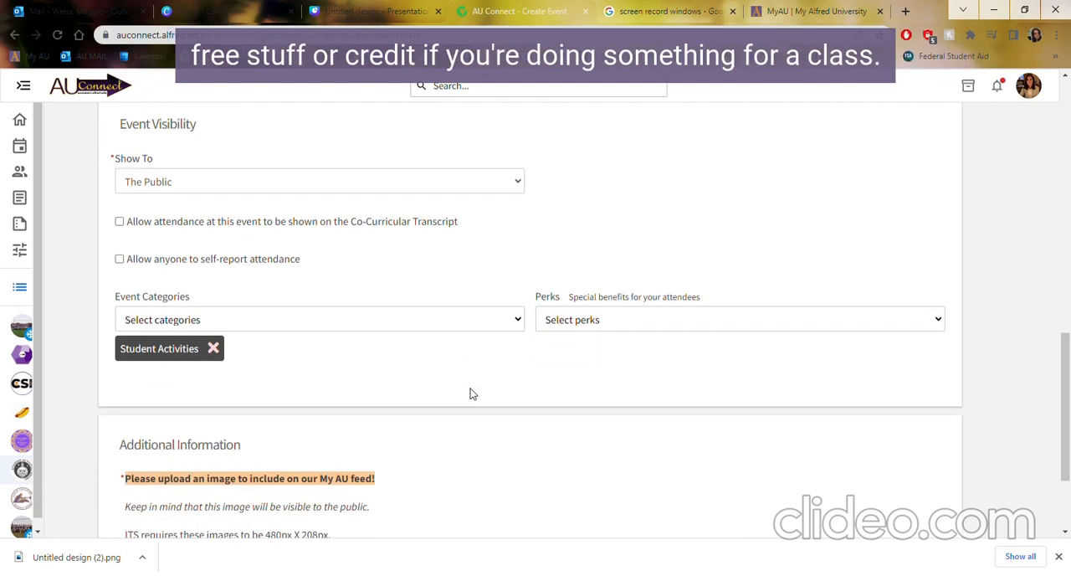
pyautogui.click(204, 417)
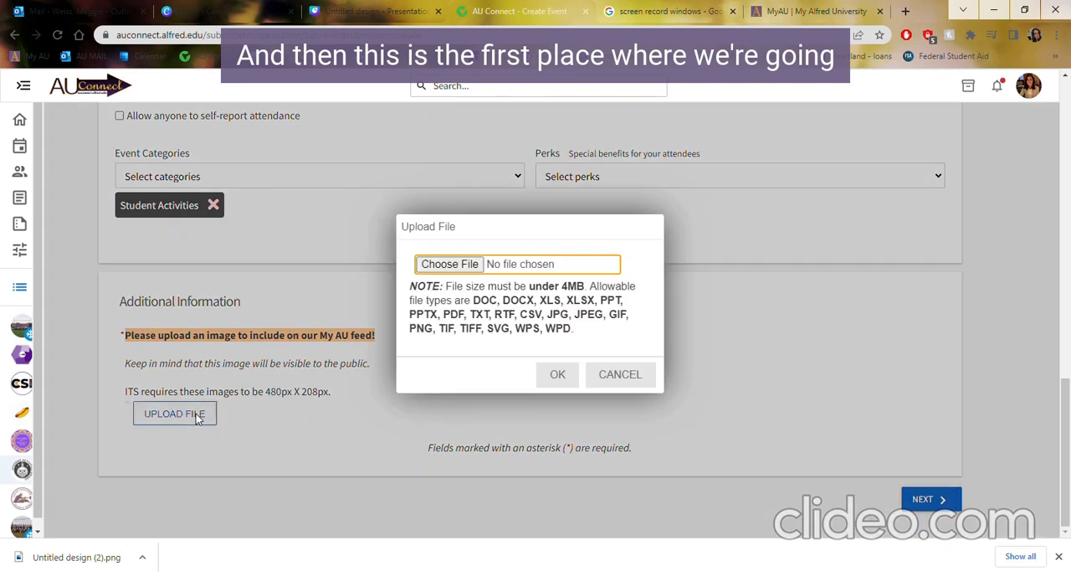
pyautogui.click(433, 273)
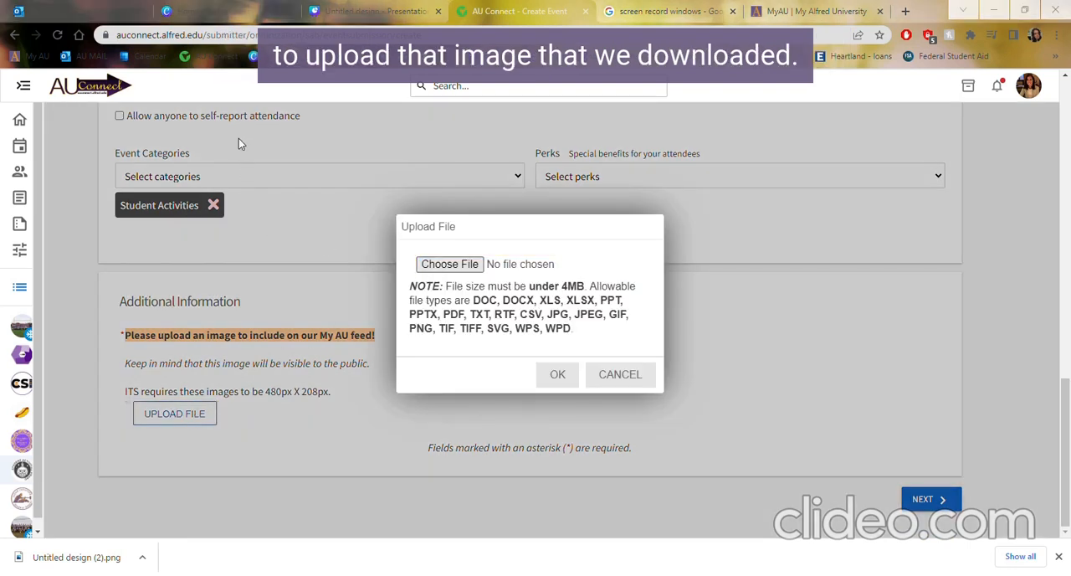
pyautogui.click(433, 300)
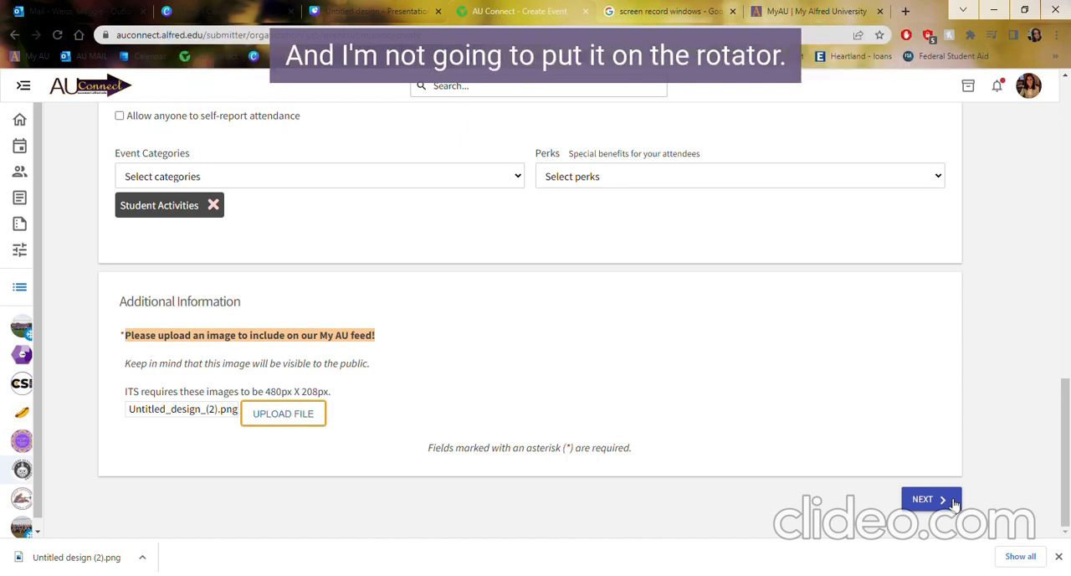
pyautogui.click(946, 500)
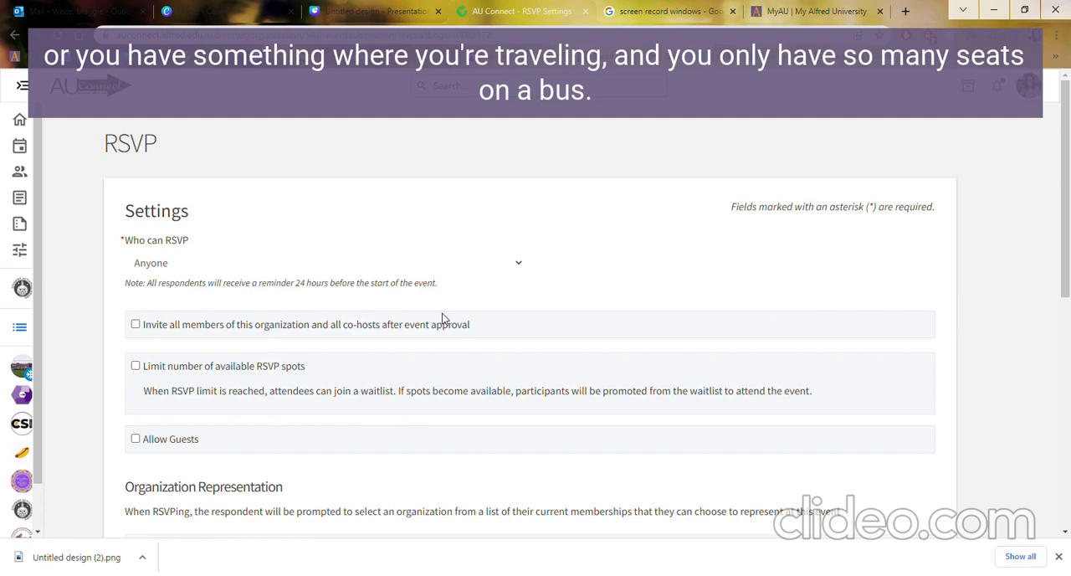
# Try limiting the RSVP spots to 35 with the remaining spots shown to the public.
pyautogui.click(436, 255)
pyautogui.scroll(-1, 443, 268)
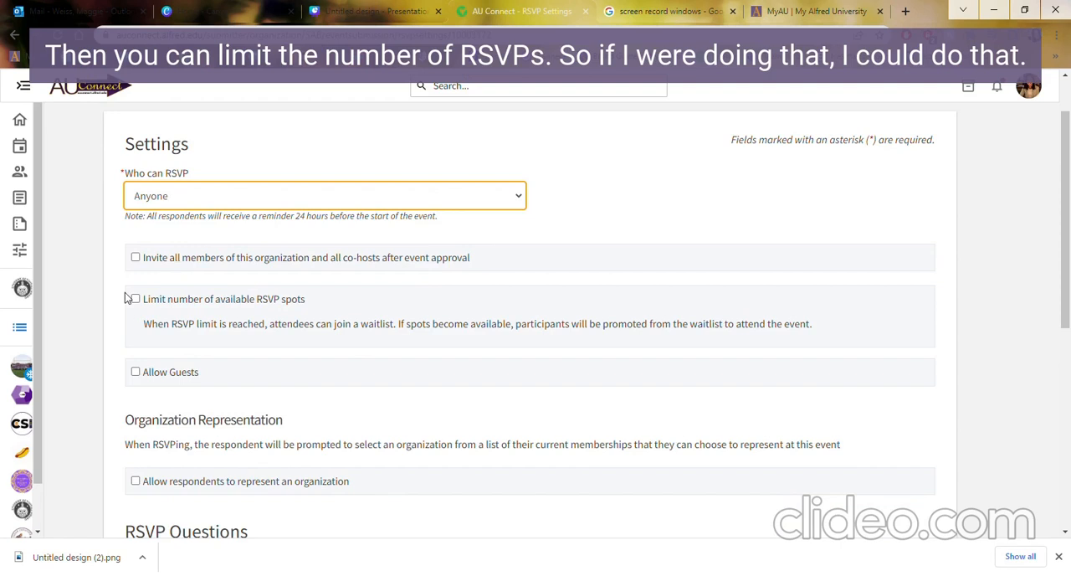
pyautogui.click(134, 300)
pyautogui.doubleClick(186, 398)
pyautogui.write('35')
pyautogui.click(207, 419)
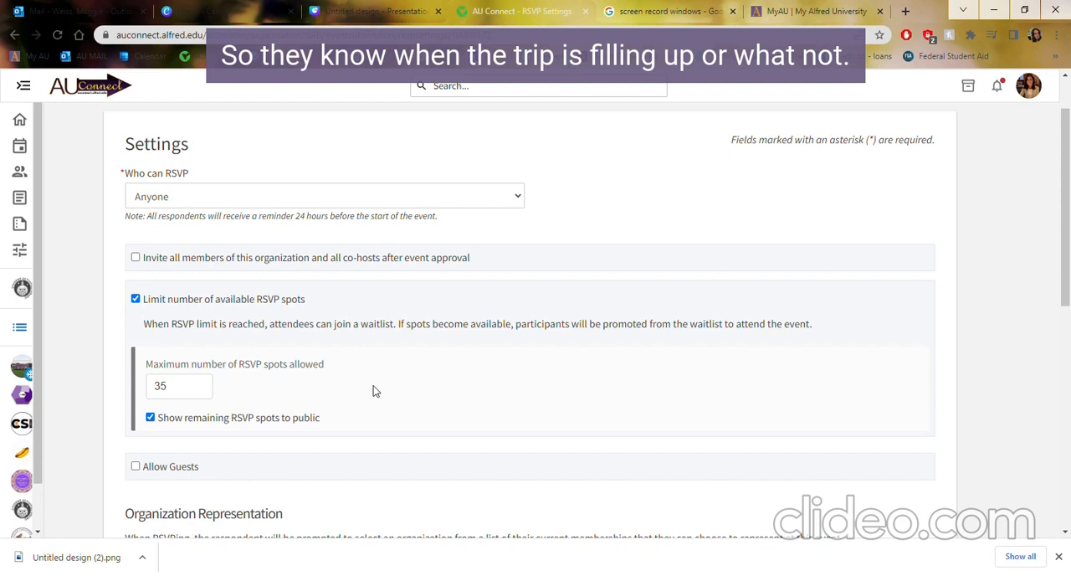
# Set who can RSVP to No one and continue to the post-event feedback settings.
pyautogui.click(166, 197)
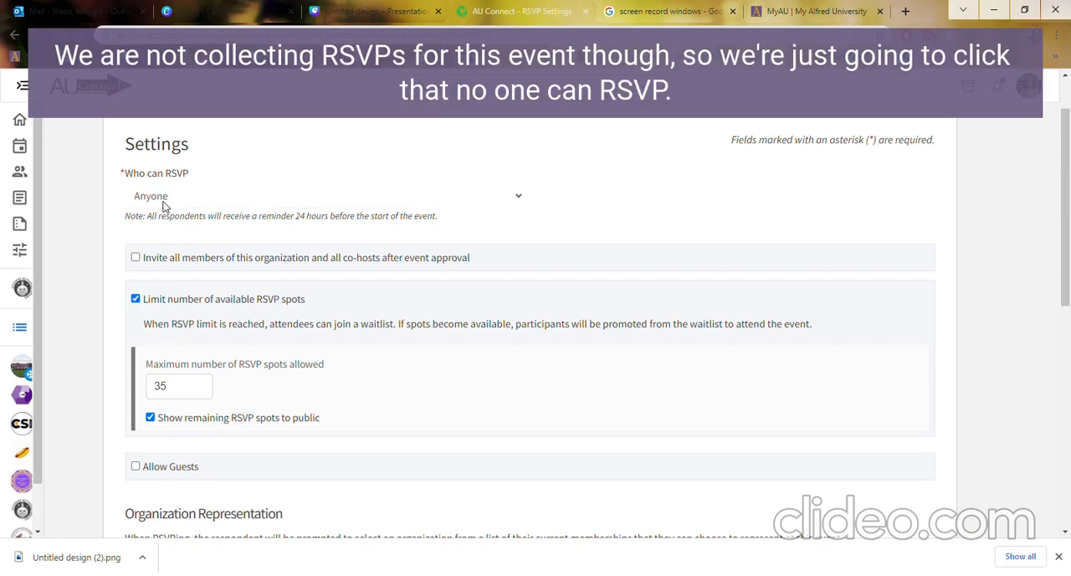
pyautogui.click(164, 250)
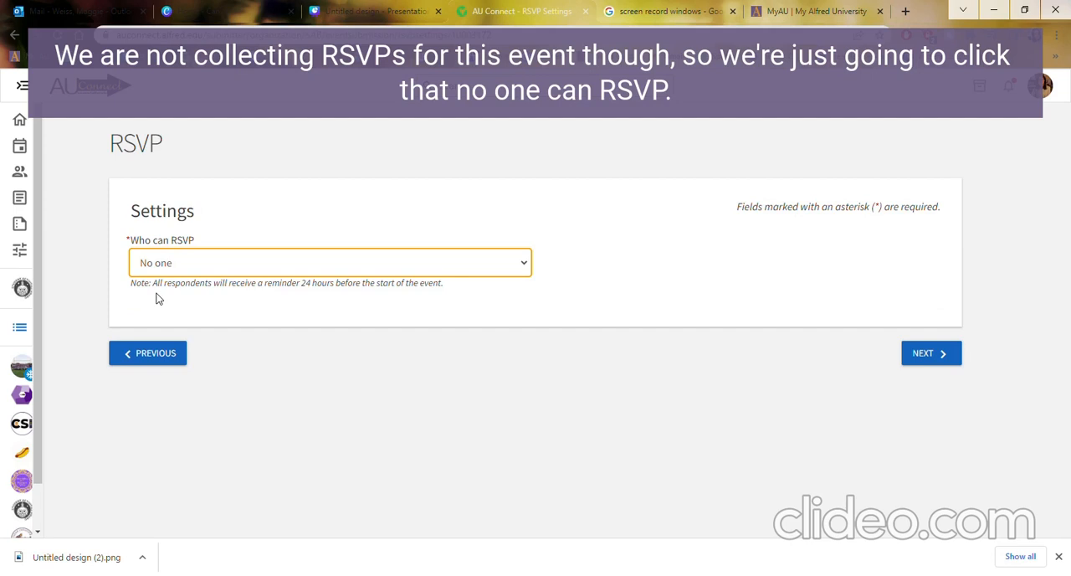
pyautogui.click(954, 361)
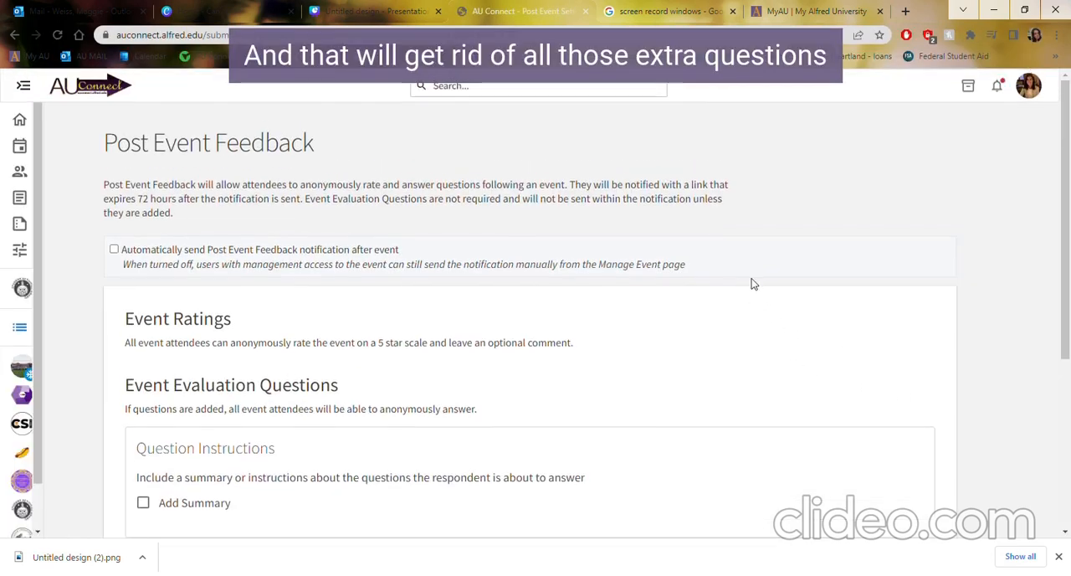
# Review the post-event feedback options and continue to the event cover photo without adding any questions.
pyautogui.scroll(-1, 751, 283)
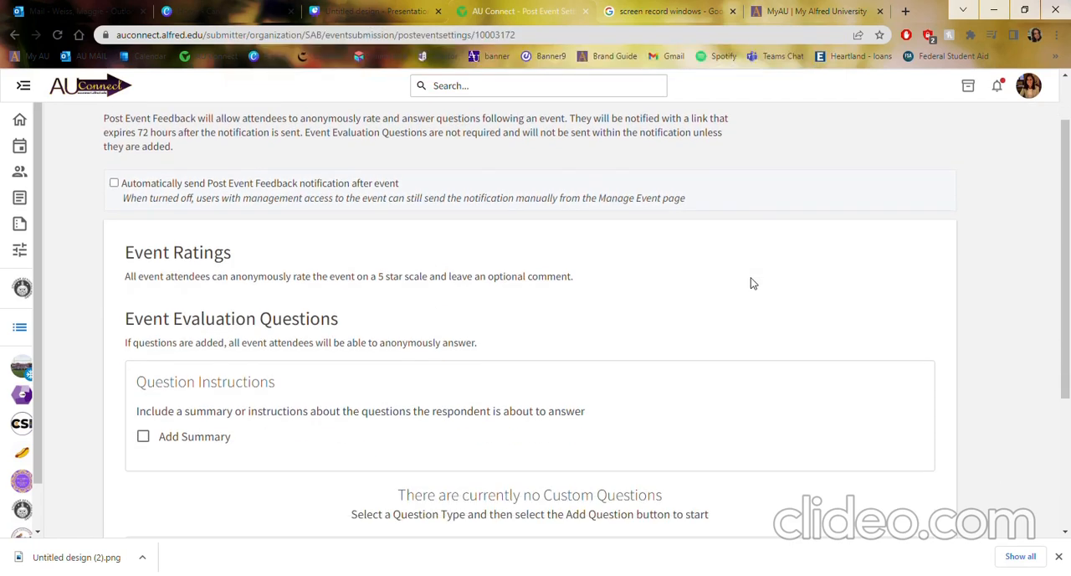
pyautogui.scroll(1, 752, 283)
pyautogui.scroll(-2, 751, 283)
pyautogui.scroll(-2, 751, 283)
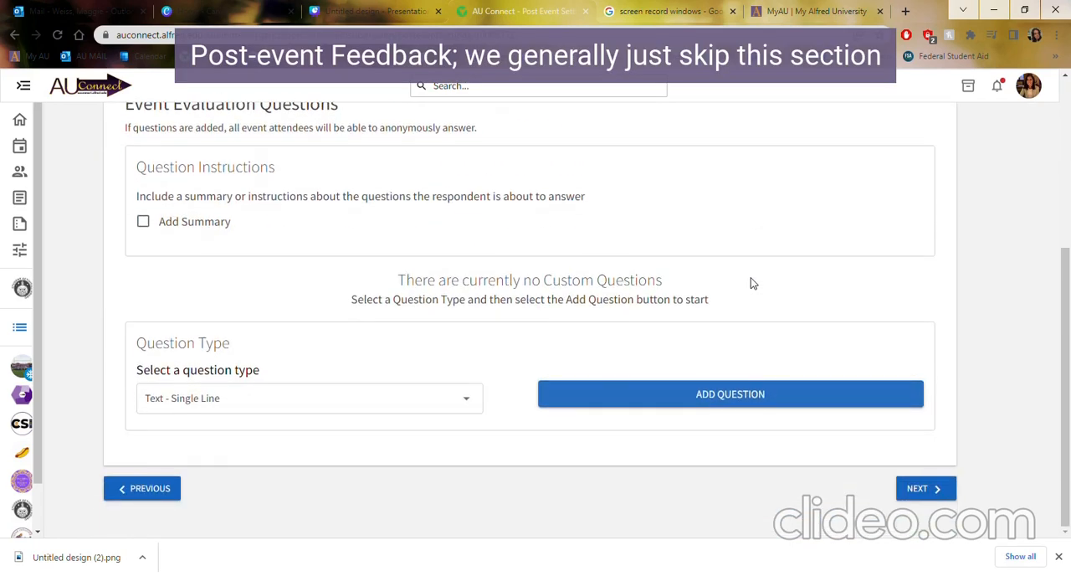
pyautogui.click(941, 492)
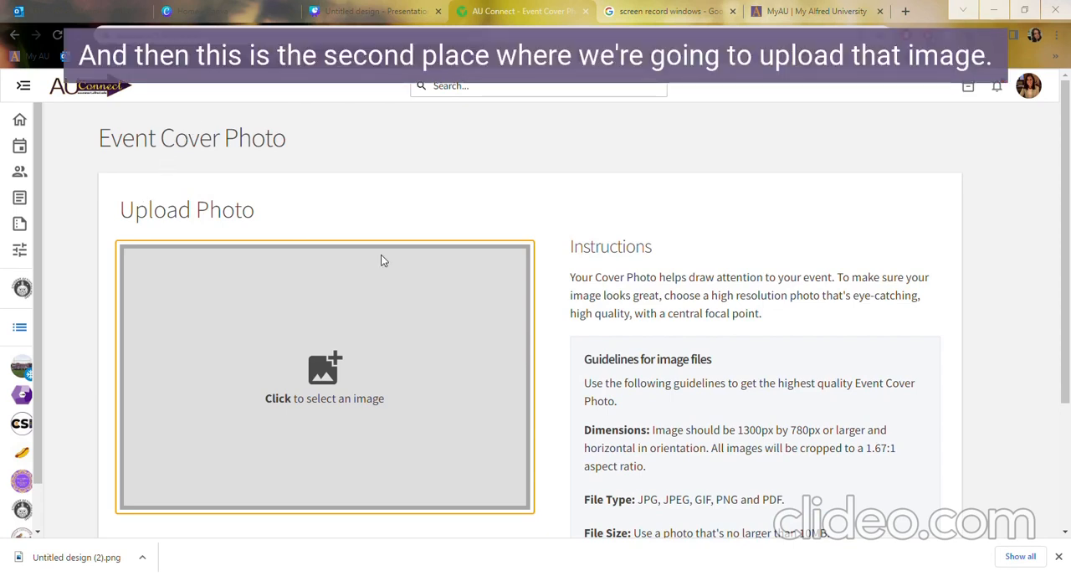
# Select the game night image as the cover photo and crop it to 576.15 px wide at Position X 22.
pyautogui.click(410, 306)
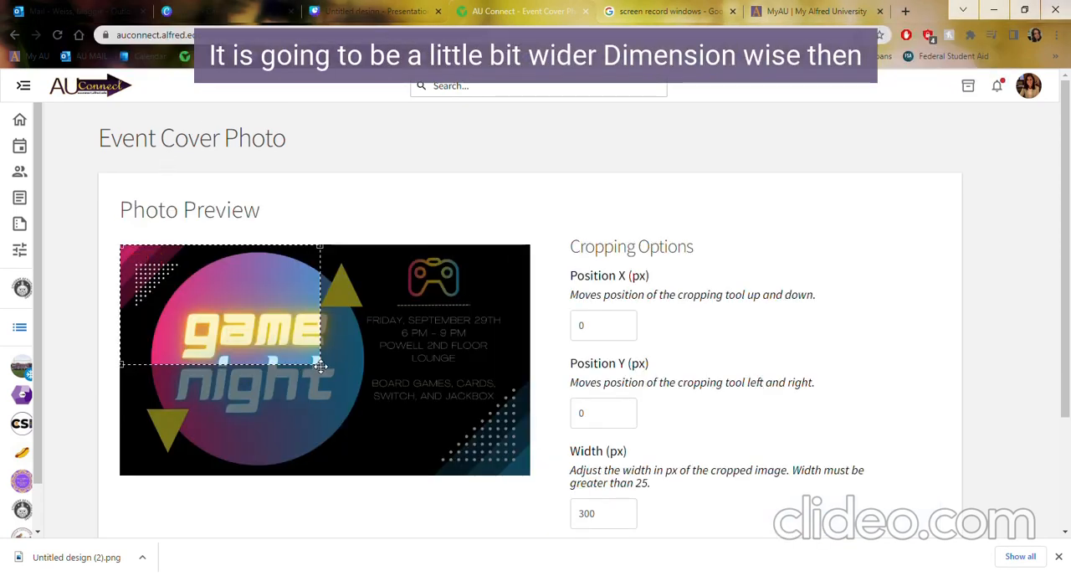
pyautogui.moveTo(319, 363); pyautogui.dragTo(553, 542)
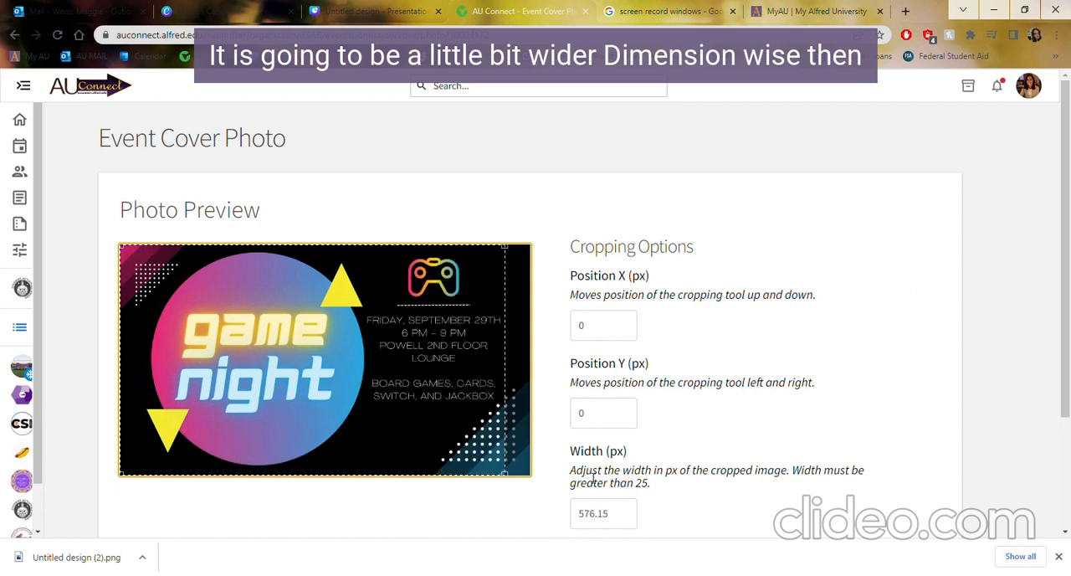
pyautogui.moveTo(432, 421); pyautogui.dragTo(447, 423)
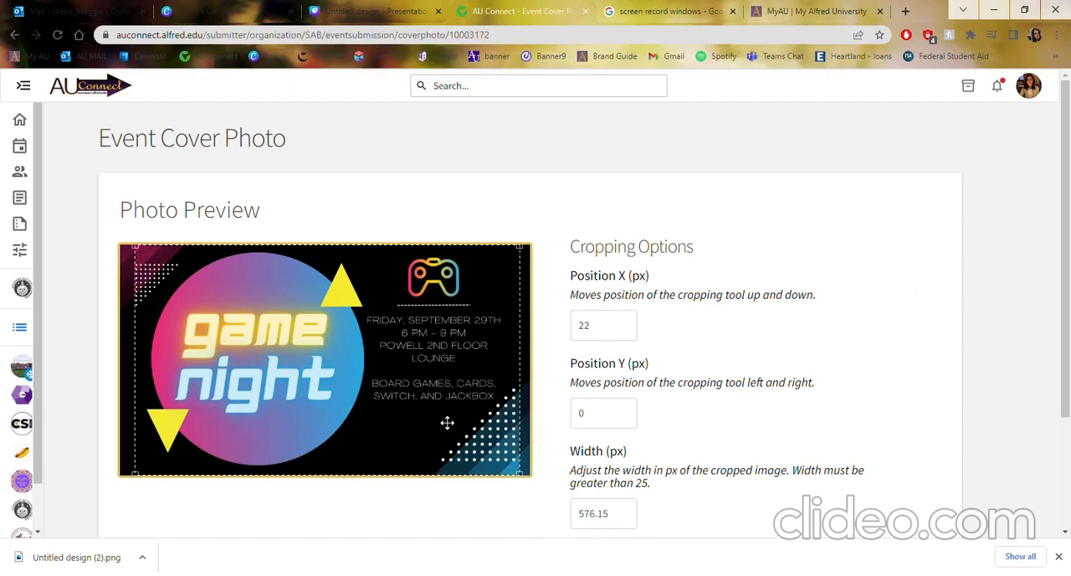
# Shift the crop area of the game night cover photo to Position X 20 and crop the image.
pyautogui.moveTo(447, 423); pyautogui.dragTo(445, 424)
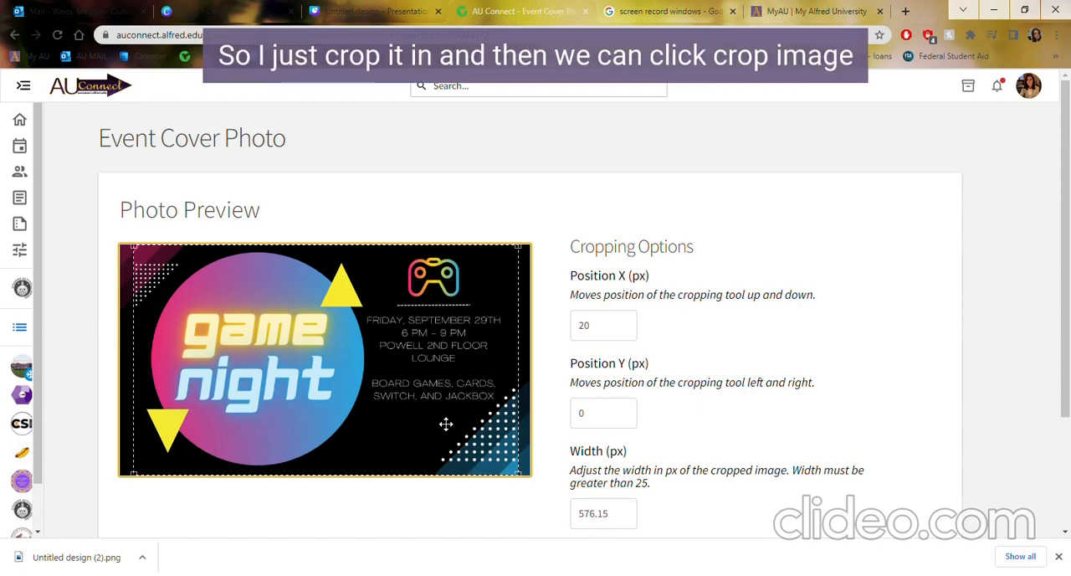
pyautogui.scroll(-3, 502, 427)
pyautogui.click(871, 436)
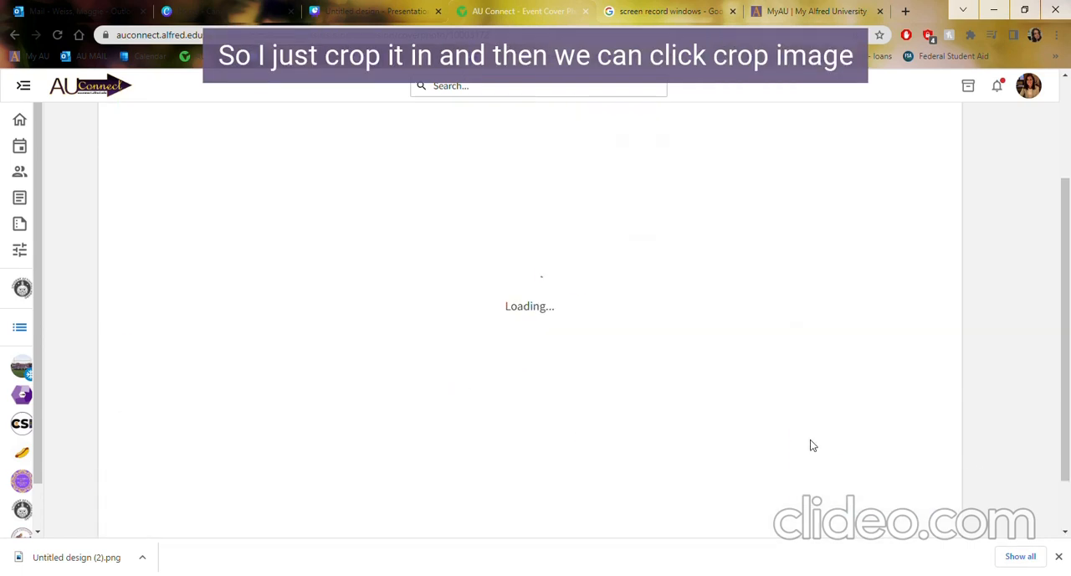
# Check the cropped cover photo for cut-off text, then complete the event submission, skipping the custom fields.
pyautogui.scroll(1, 803, 368)
pyautogui.scroll(-2, 804, 368)
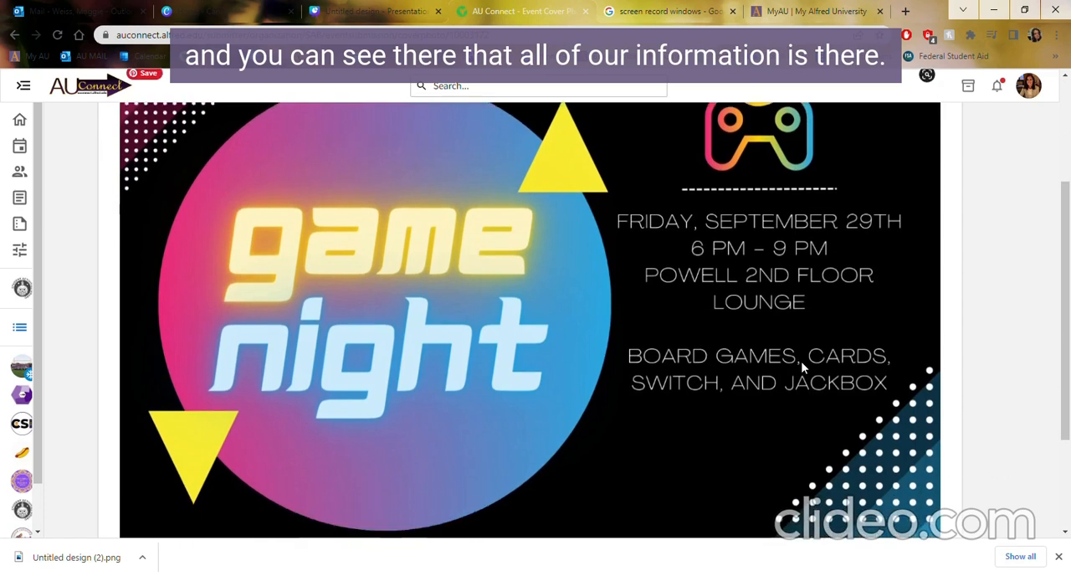
pyautogui.scroll(-2, 802, 366)
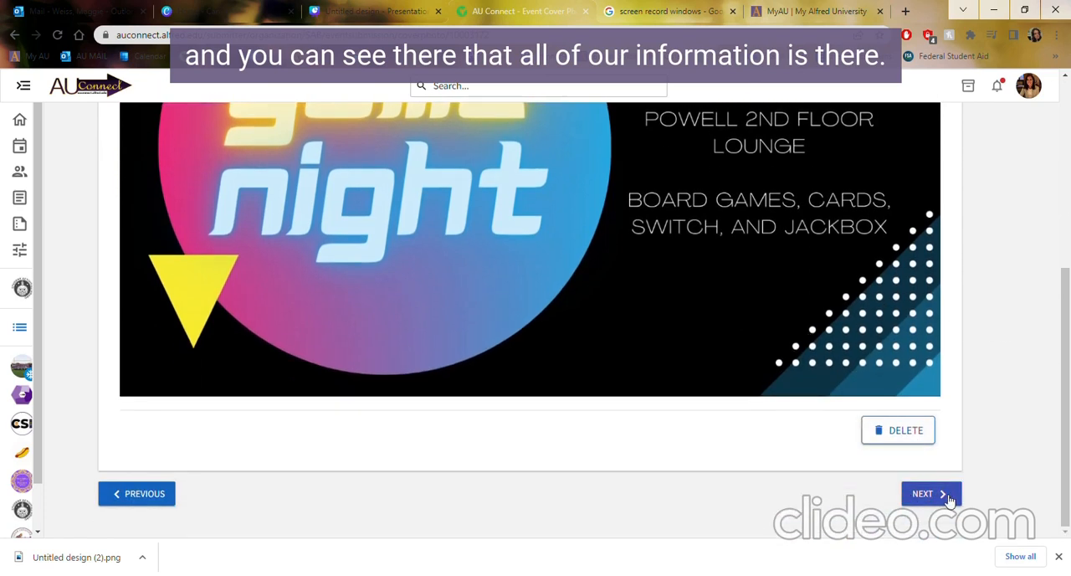
pyautogui.scroll(3, 700, 292)
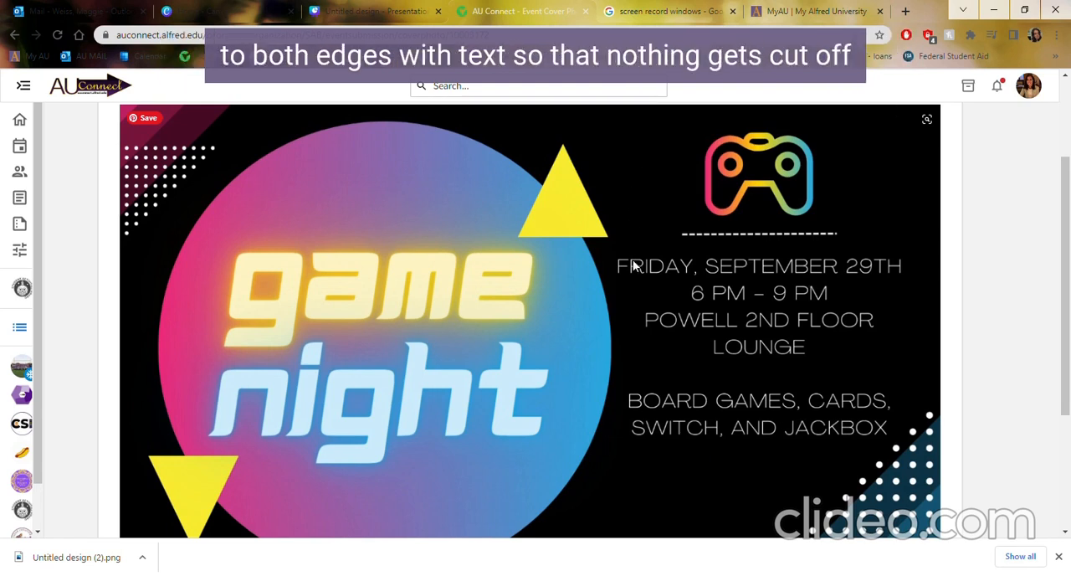
pyautogui.scroll(-1, 657, 281)
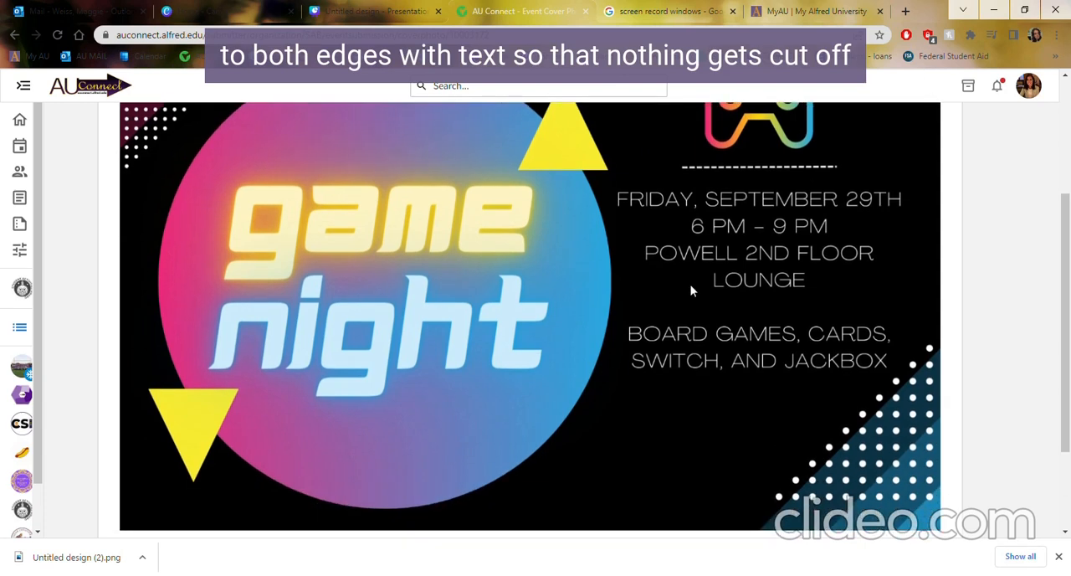
pyautogui.scroll(-2, 694, 291)
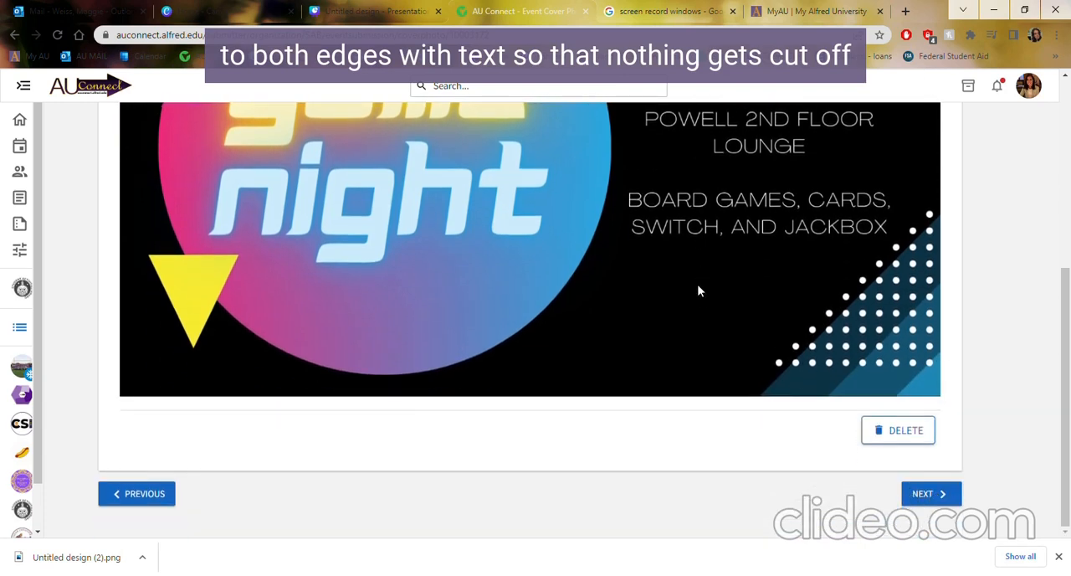
pyautogui.click(942, 494)
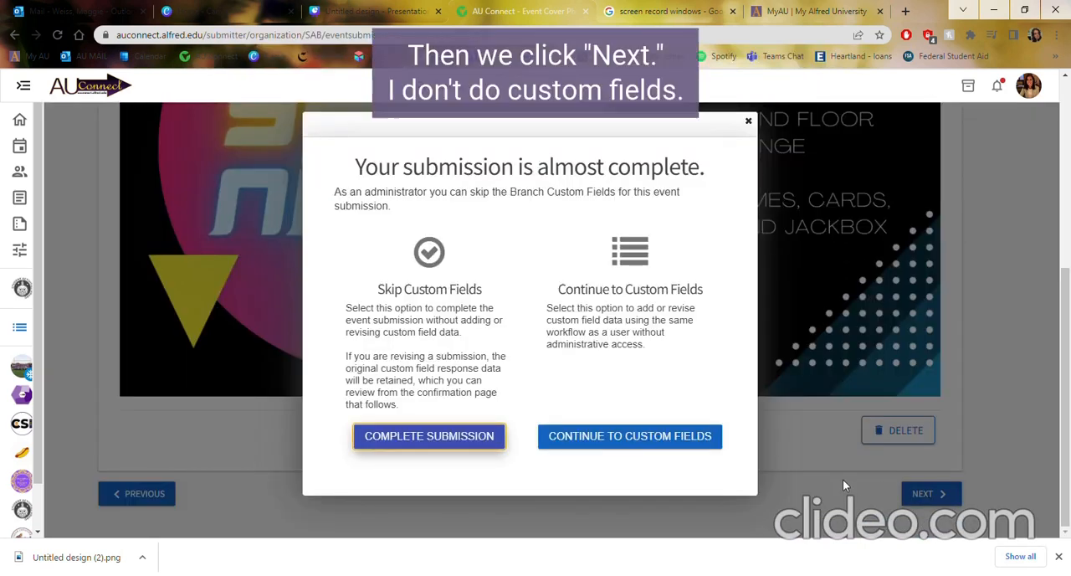
pyautogui.click(445, 443)
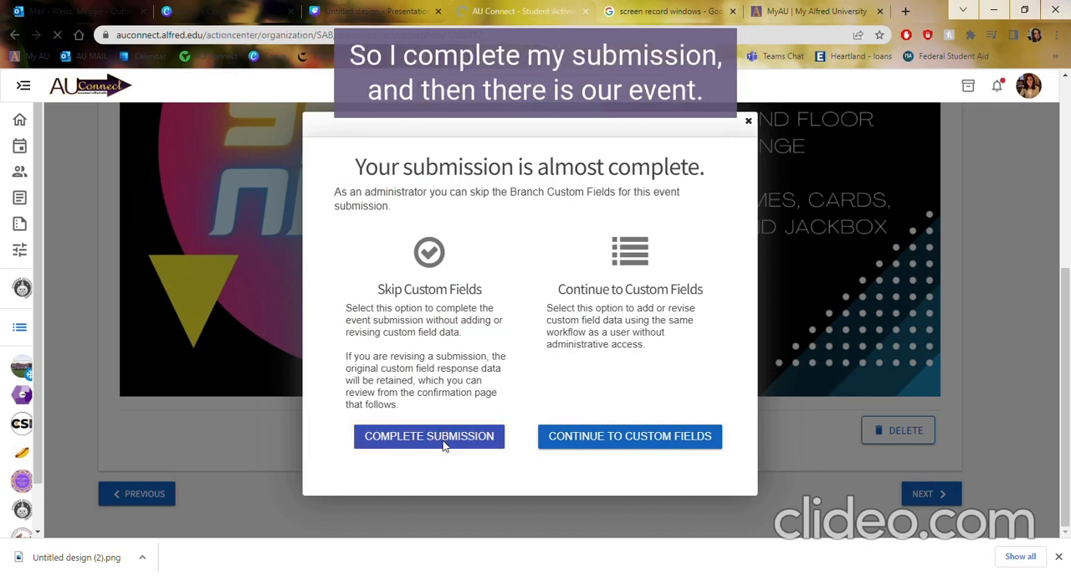